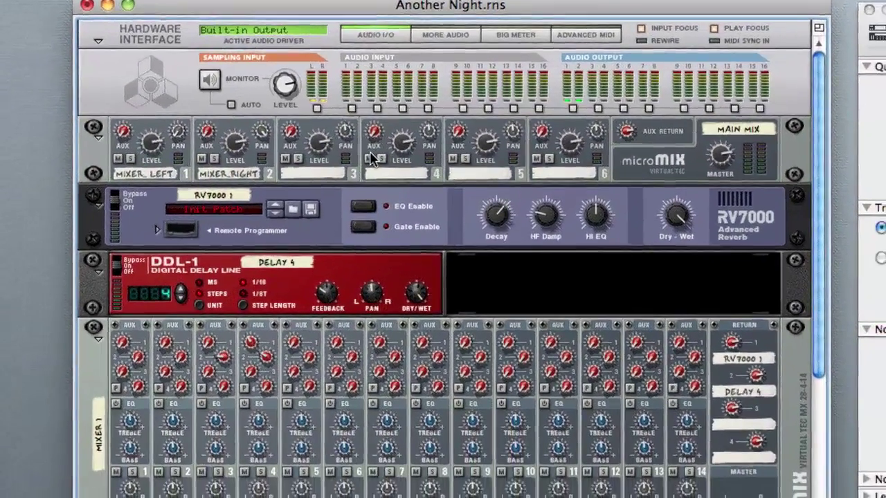
Inspect the main mixer's rear cabling and play the song from the start while checking the audio output meter for clipping.
key("Tab")
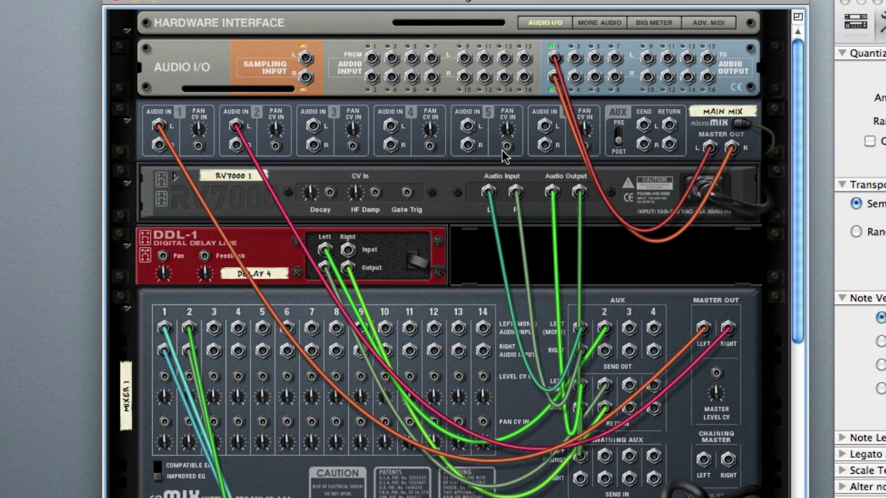
key("Tab")
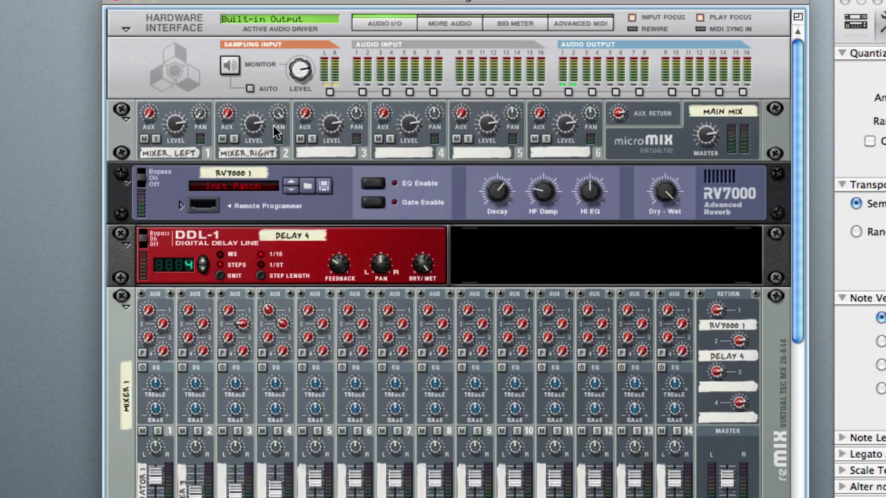
scroll(275, 132, "down", 10)
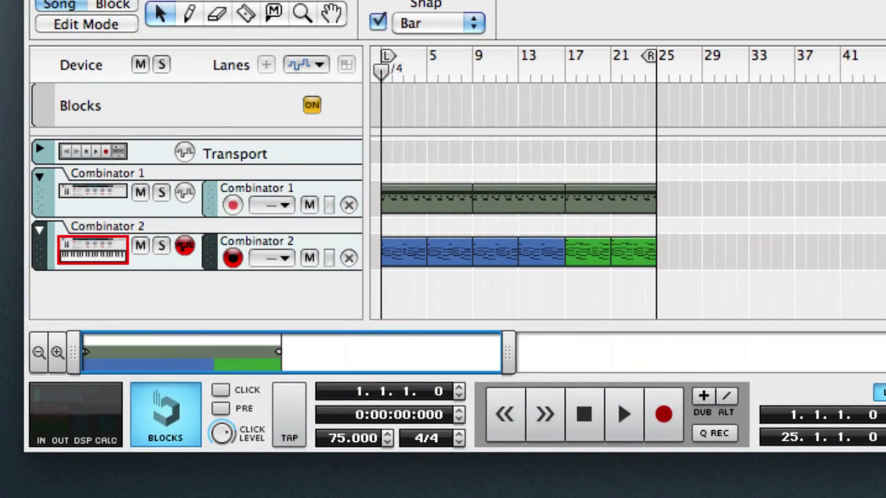
key("space")
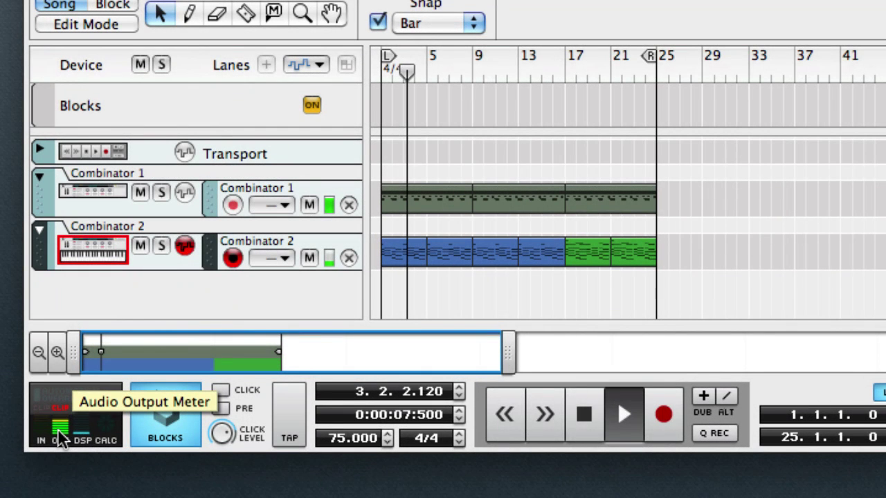
key("space")
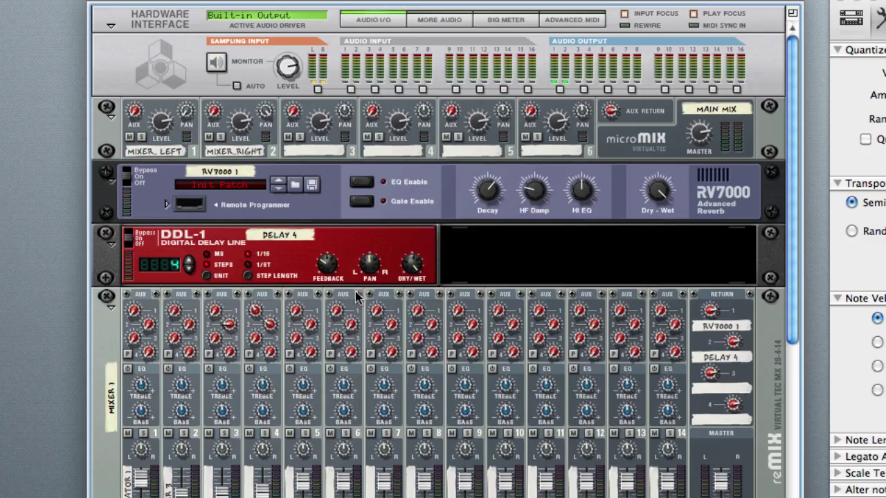
Start playback and rename the Combinator 2 device as "Sweet Pad".
scroll(325, 277, "down", 3)
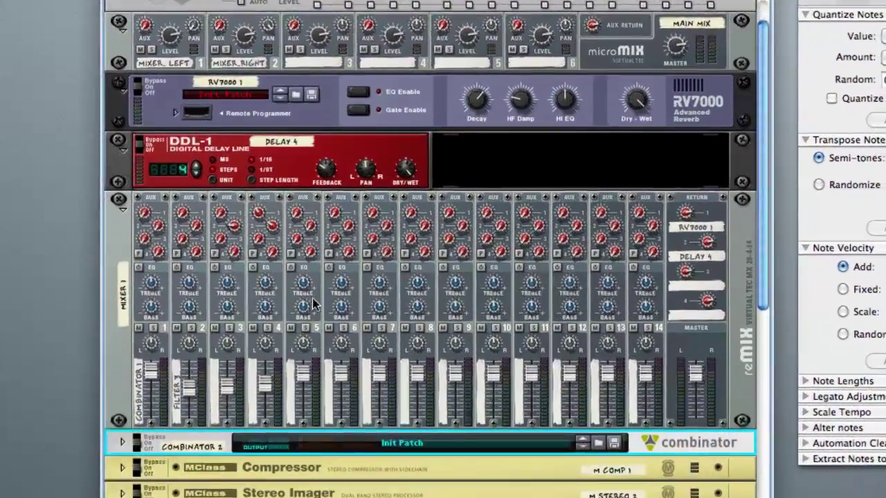
scroll(313, 298, "down", 3)
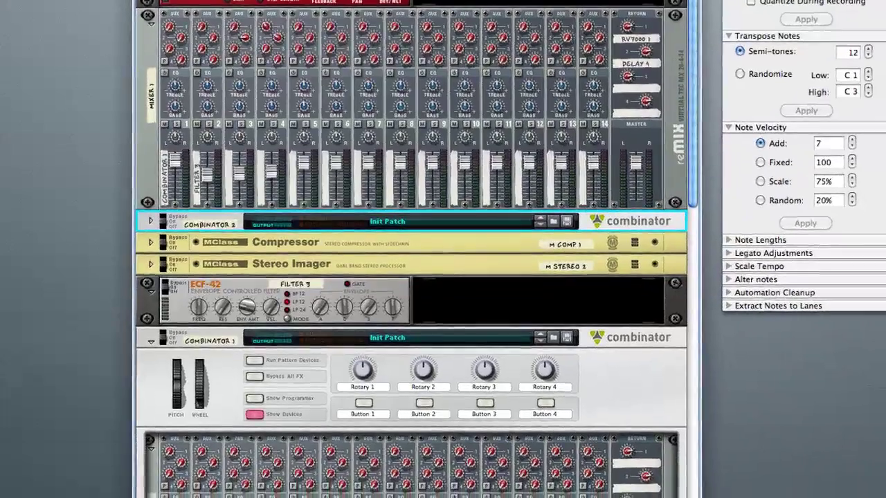
key("space")
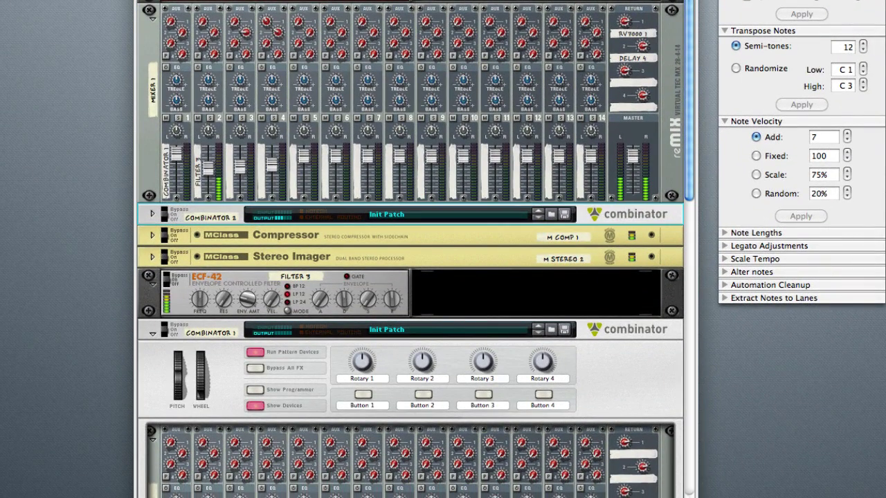
double_click(221, 219)
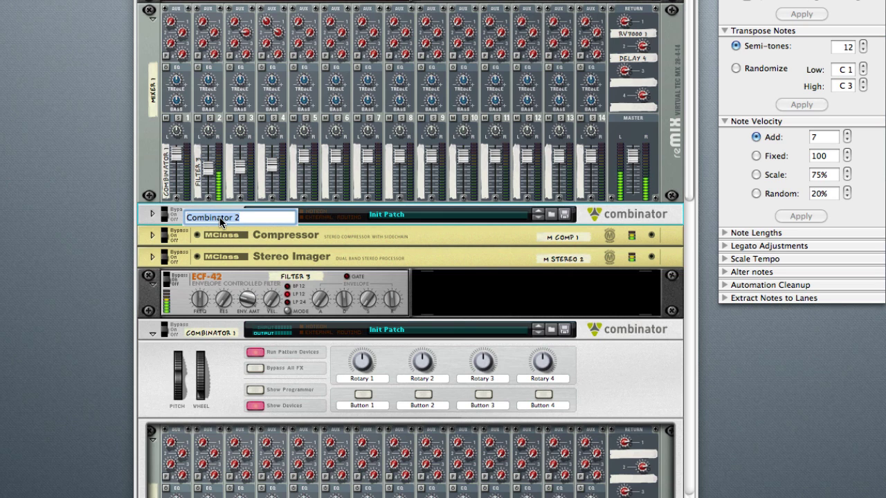
type("Sweet ")
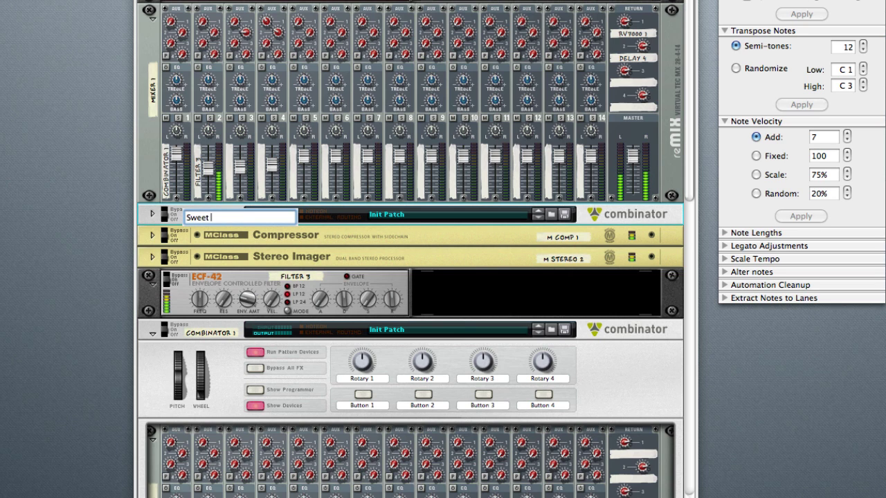
type("Pad")
key("Return")
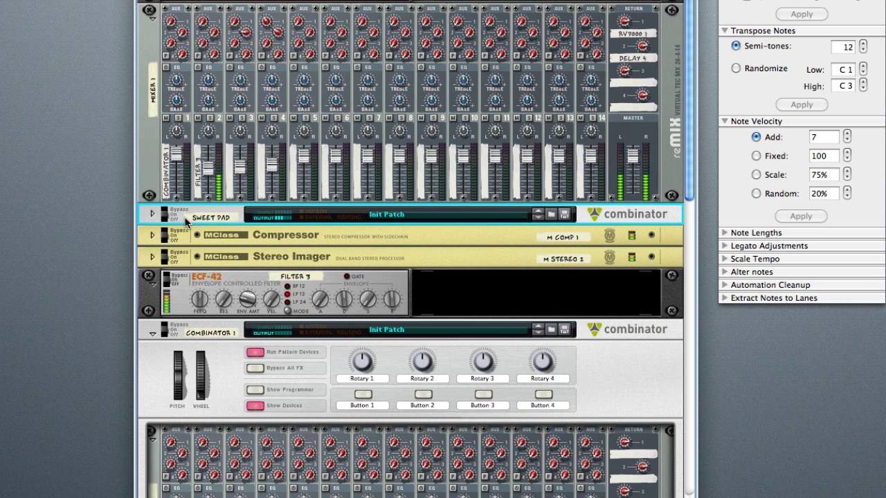
Unfold the Sweet Pad Combinator, examine its line mixer channels and the devices inside, and fold it up again.
left_click(152, 215)
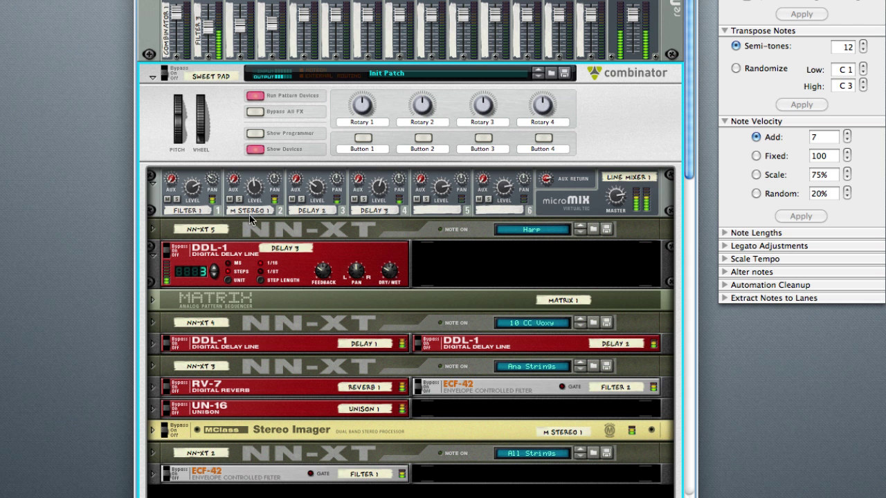
scroll(149, 216, "down", 3)
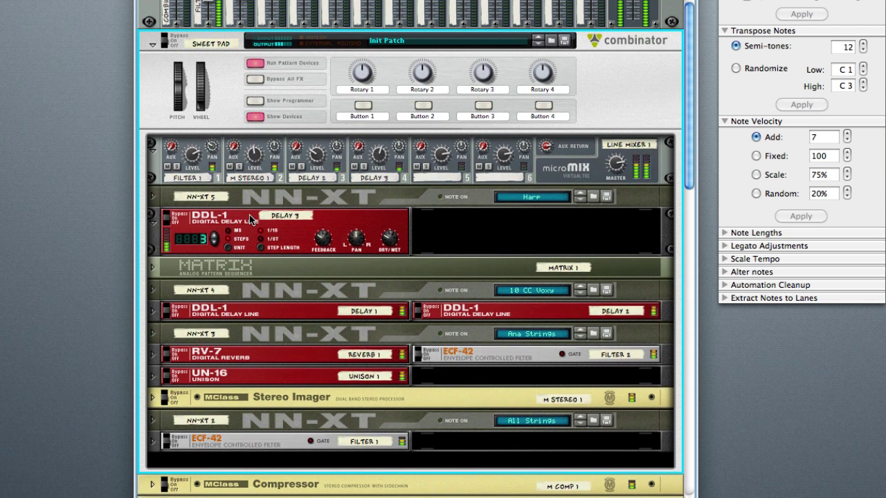
scroll(252, 235, "down", 1)
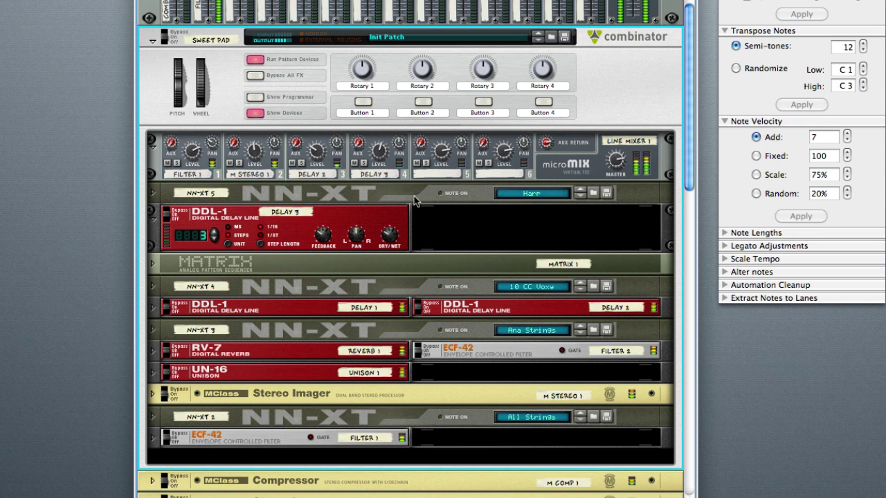
left_click(402, 150)
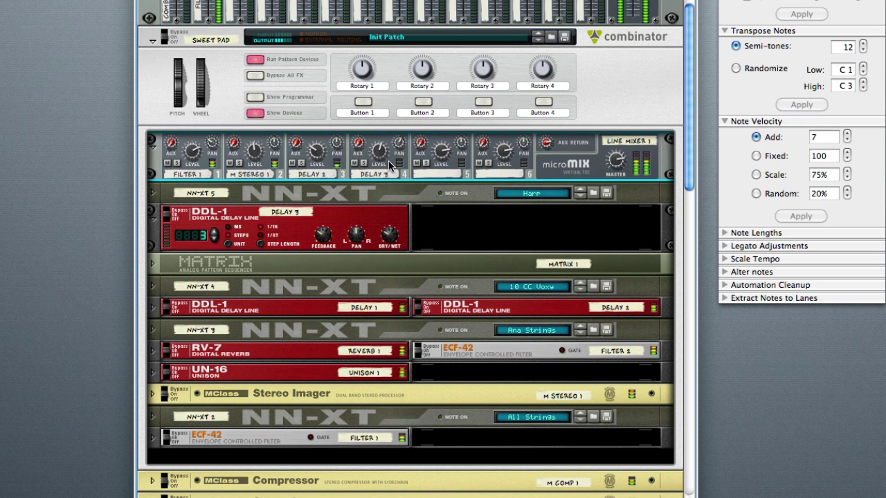
mouse_move(321, 163)
left_click(153, 42)
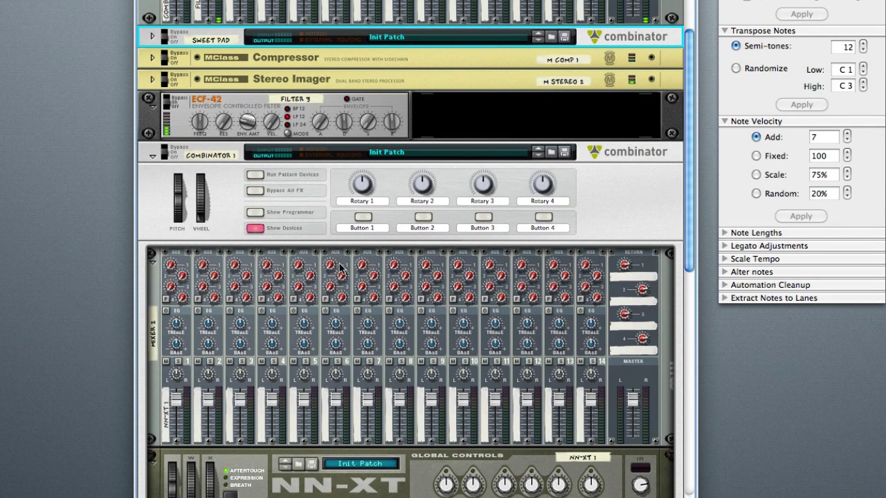
Unfold the MClass Compressor and Stereo Imager from the rear of the rack to inspect their cabling, and return to the front.
key("Tab")
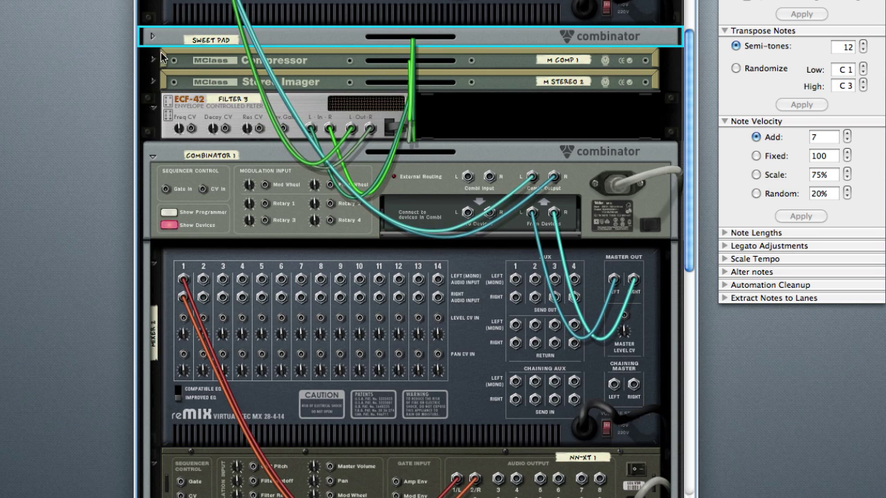
left_click(153, 59)
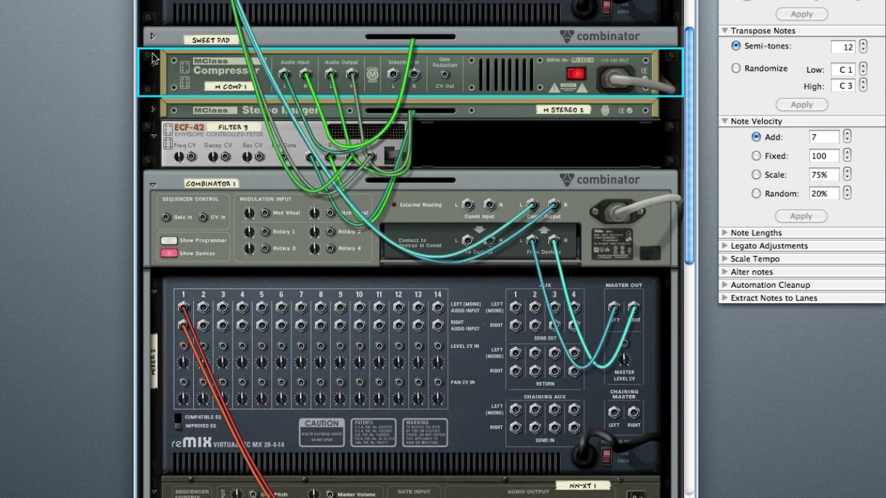
left_click(153, 109)
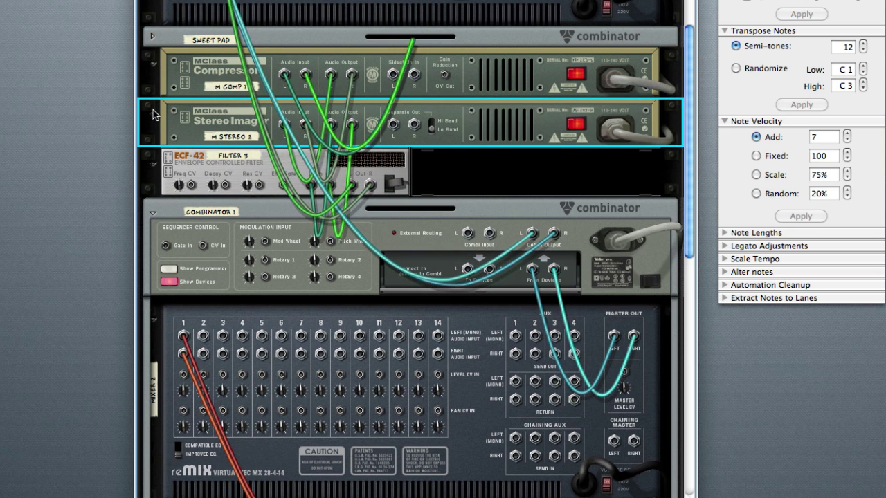
key("Tab")
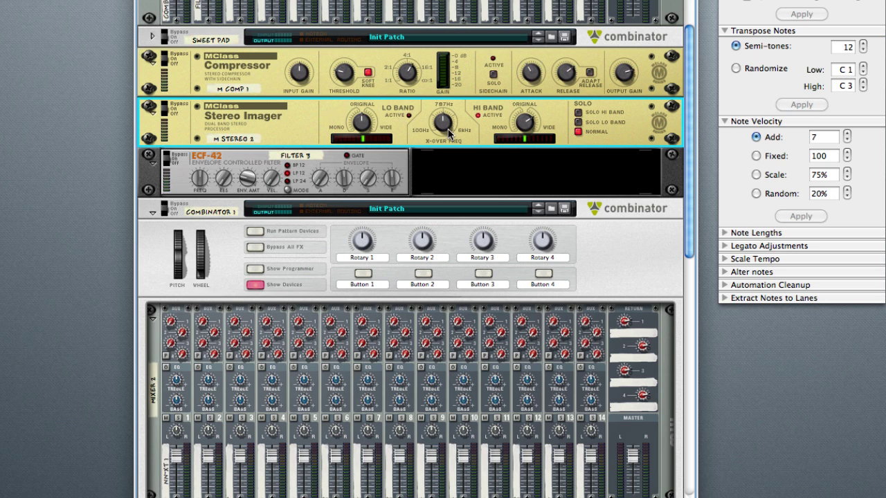
Audition the ECF-42 filter by sweeping its frequency down to 44 and back up.
mouse_move(448, 133)
left_click(199, 179)
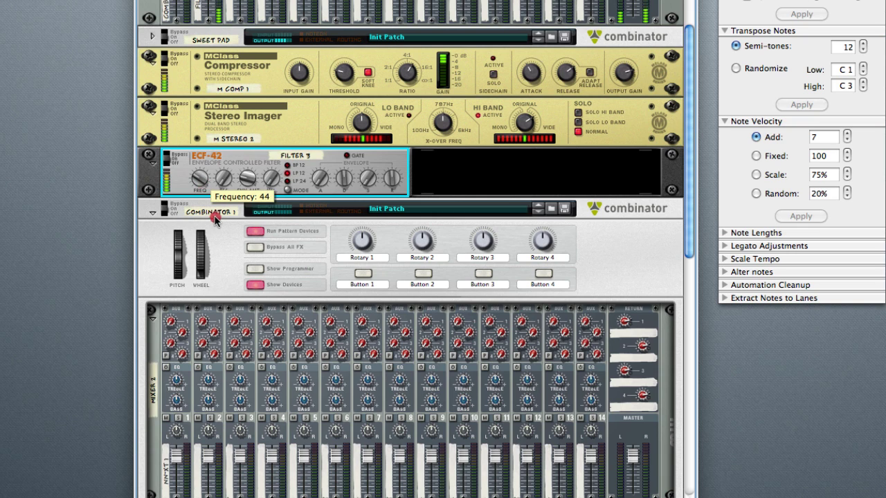
left_click_drag(216, 219, 226, 181)
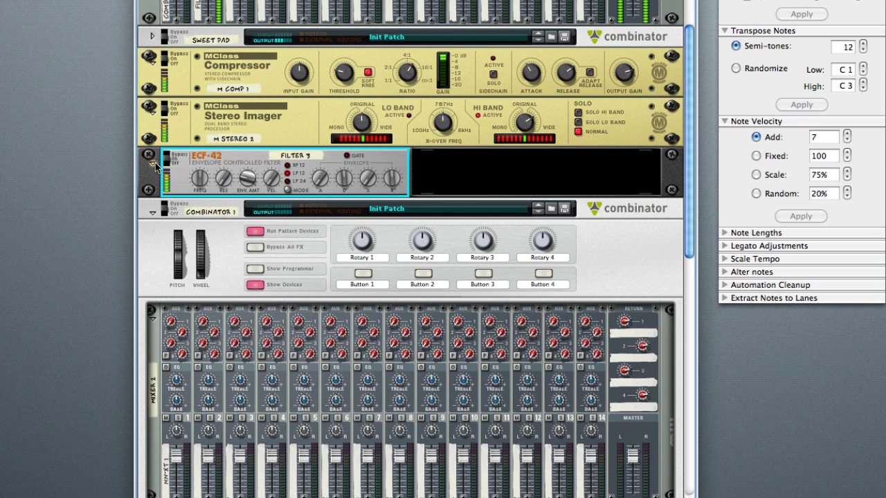
Fold up the ECF-42 filter and leave the Stereo Imager unfolded.
left_click(152, 164)
left_click(151, 114)
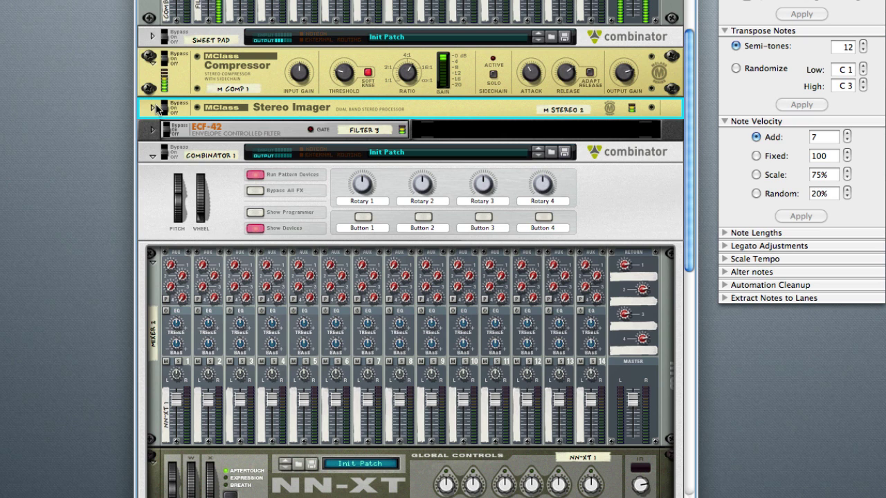
left_click(155, 107)
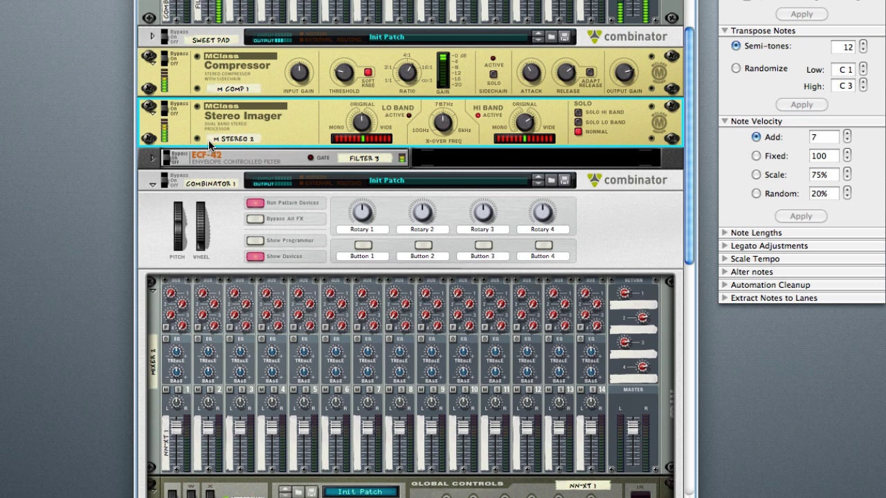
Insert an MClass Equalizer directly after the MClass Compressor, enable its Lo Cut, and restart playback to hear it.
left_click(265, 66)
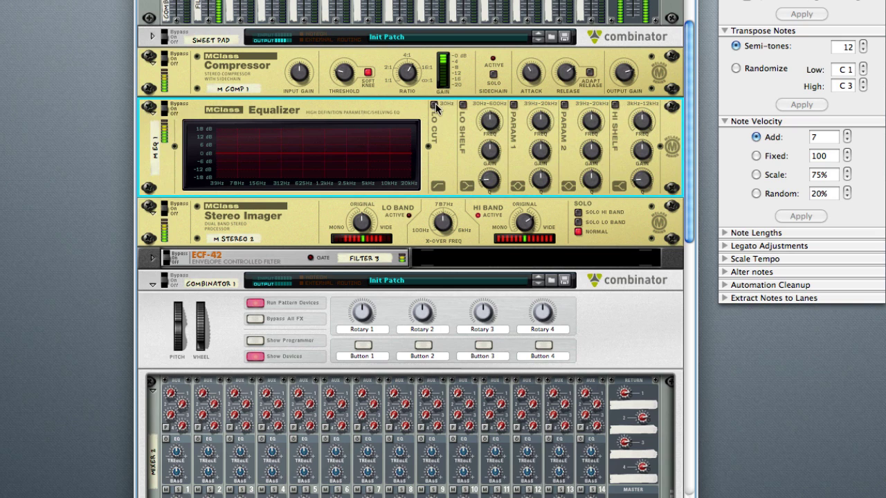
left_click(435, 106)
key("space")
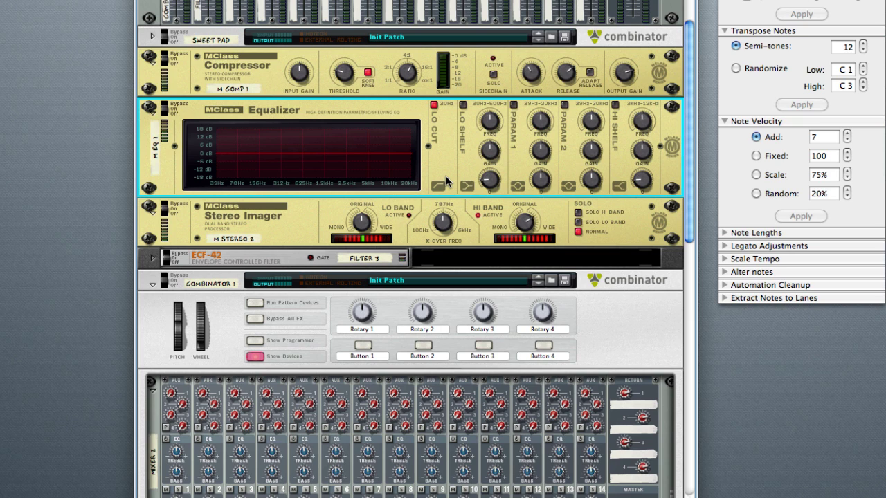
key("space")
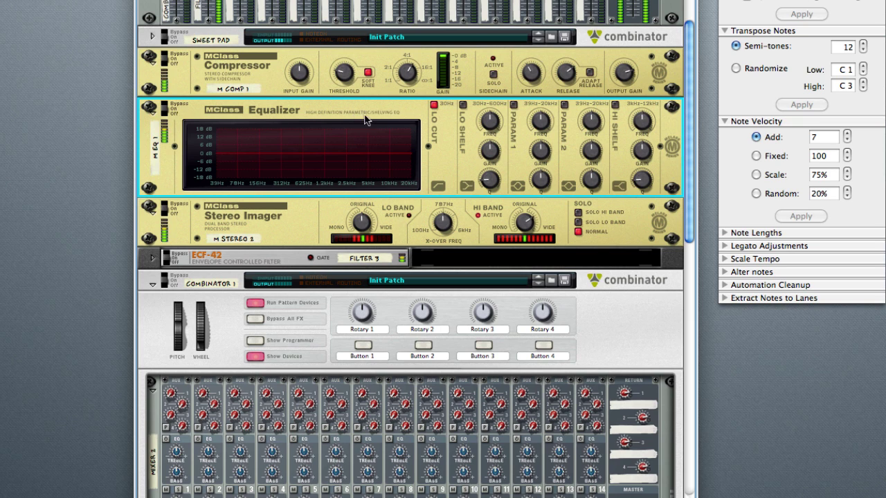
Enable the equalizer's Param 1 band and shape it into a moderate gain cut in the midrange above 1.2 kHz.
left_click(514, 105)
left_click_drag(541, 151, 544, 197)
left_click_drag(541, 121, 550, 209)
Enable the equalizer's Hi Shelf with a slight gain boost and fine-tune the Param 1 cut at 1.474 kHz.
left_click(615, 104)
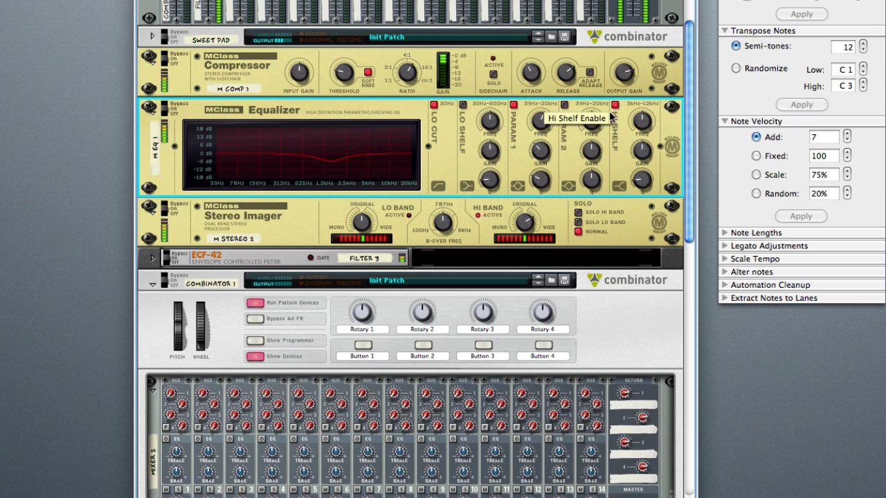
left_click_drag(642, 158, 645, 137)
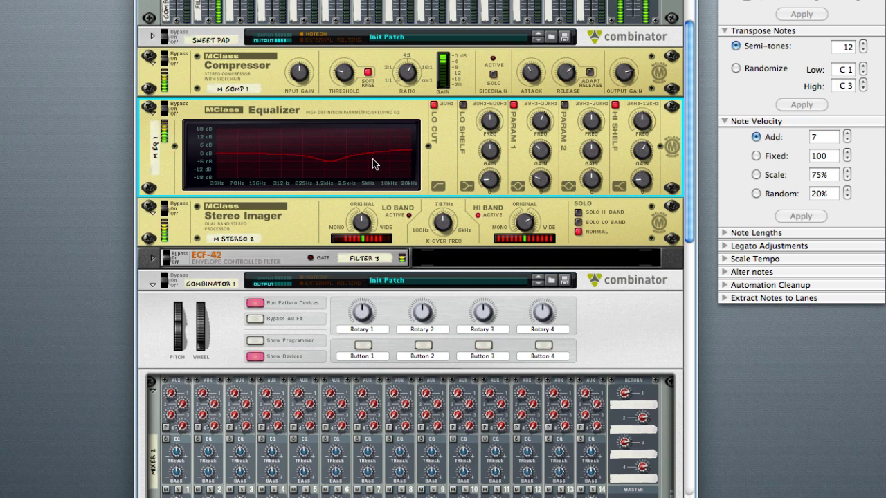
left_click_drag(545, 150, 544, 135)
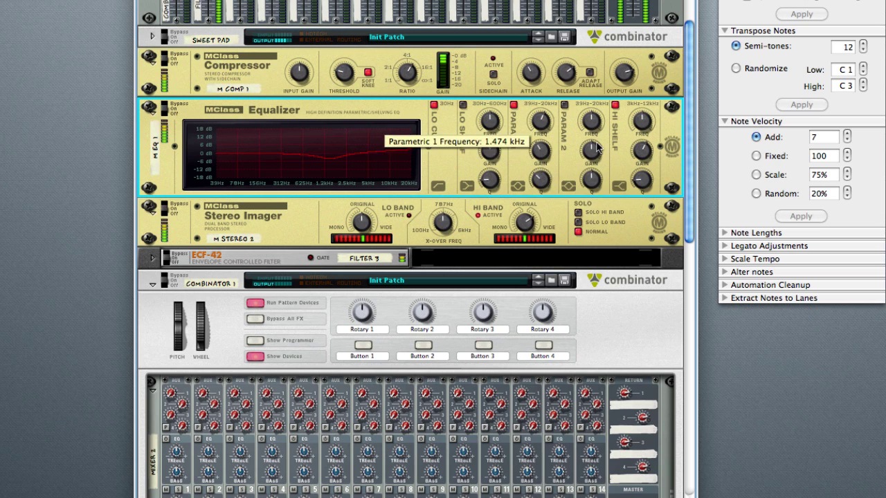
Enable Param 2 with a strong gain boost above 2.5 kHz and a Q of 4.5, and enable Lo Shelf with a slight cut.
left_click(565, 105)
left_click_drag(591, 151, 587, 82)
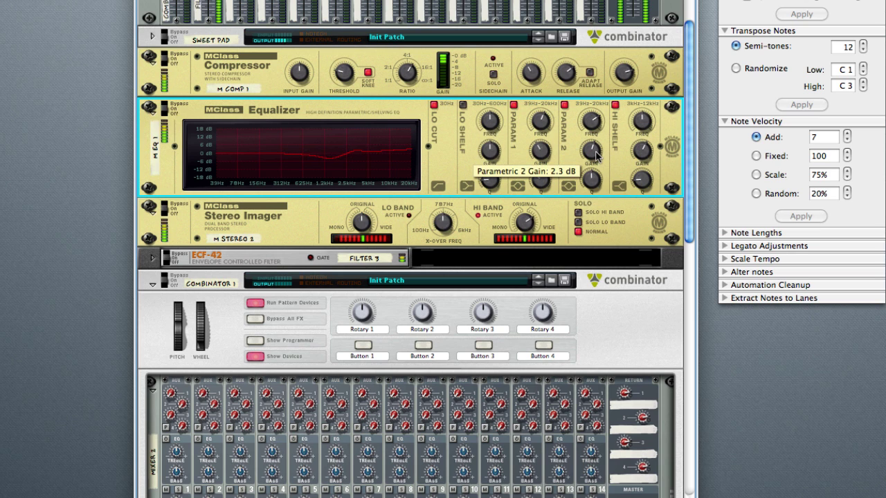
left_click_drag(595, 154, 595, 116)
mouse_move(593, 187)
left_mouse_down()
mouse_move(594, 176)
mouse_move(594, 187)
left_mouse_up()
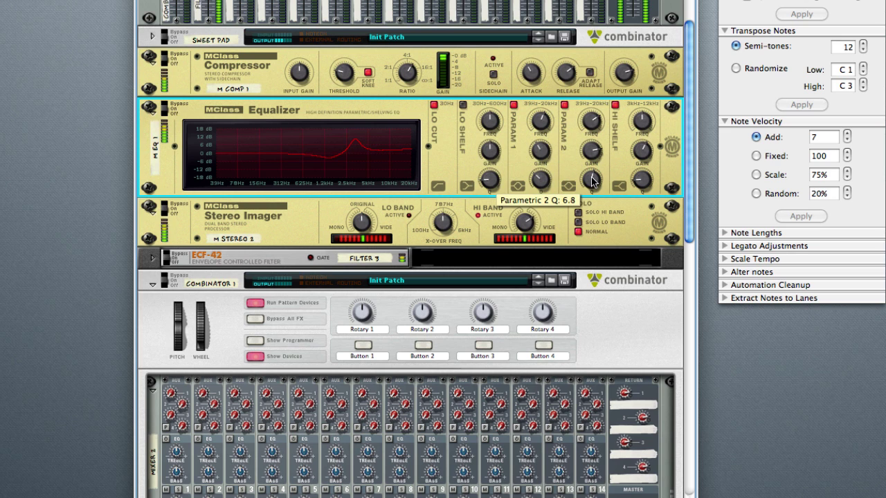
left_click_drag(490, 150, 488, 181)
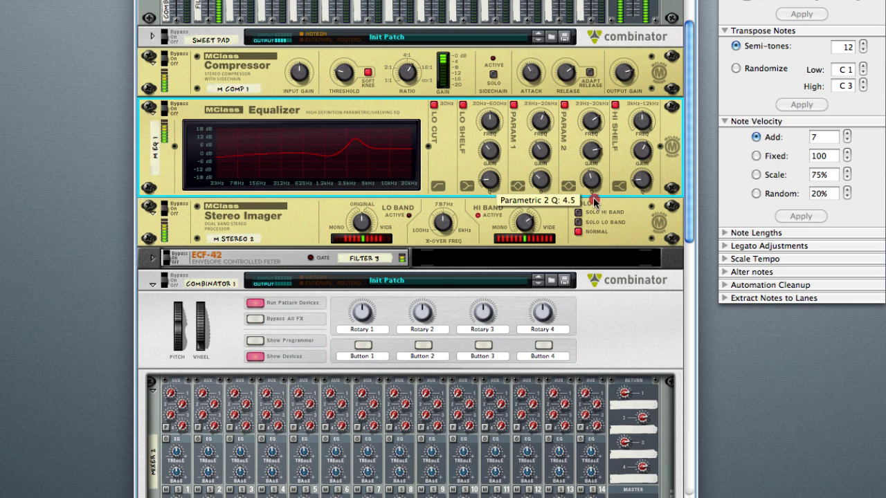
Fold up the MClass Equalizer, Compressor and Stereo Imager in the rack.
left_click(149, 108)
left_click(153, 60)
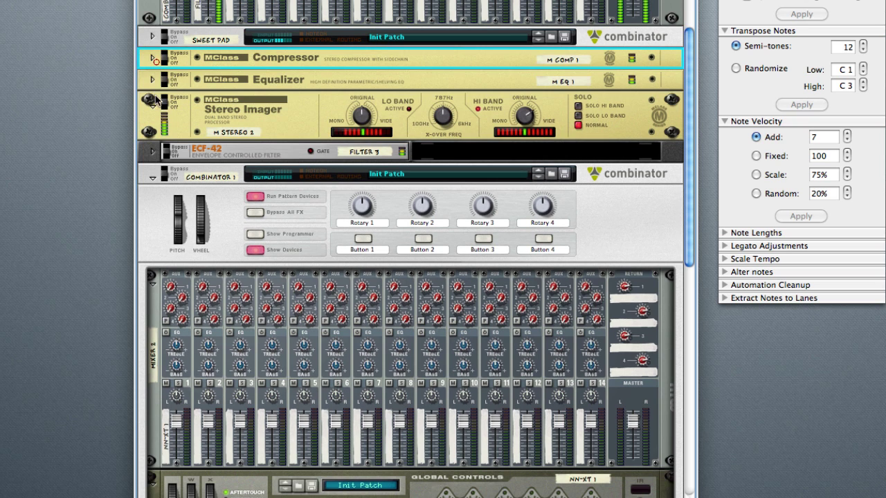
left_click(150, 102)
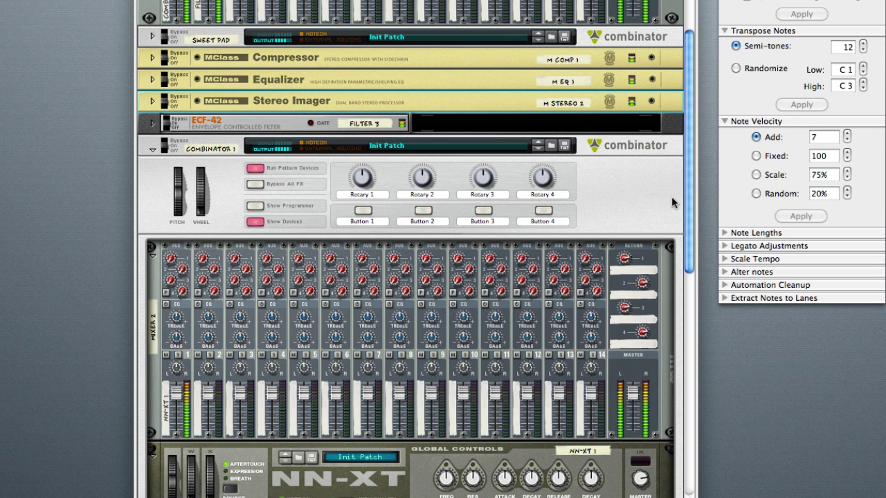
Examine the NN-XT sampler's sample list inside Combinator 1, checking the zone settings of D_BOTTOM.wav and SOUND011.wav.
left_click_drag(690, 200, 691, 176)
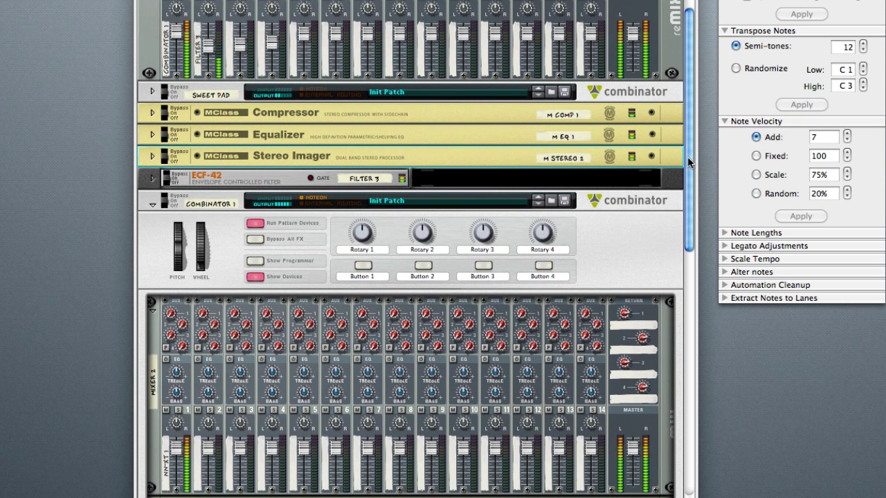
left_click_drag(687, 156, 690, 360)
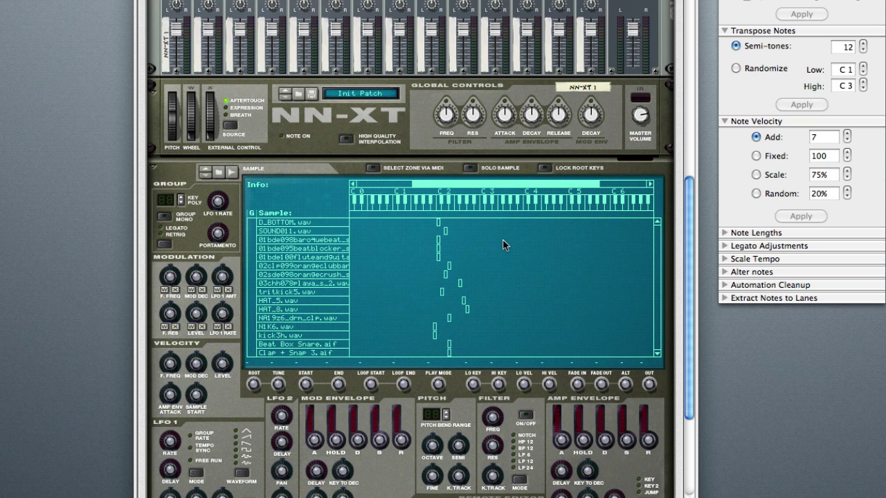
scroll(502, 244, "down", 5)
scroll(503, 244, "up", 5)
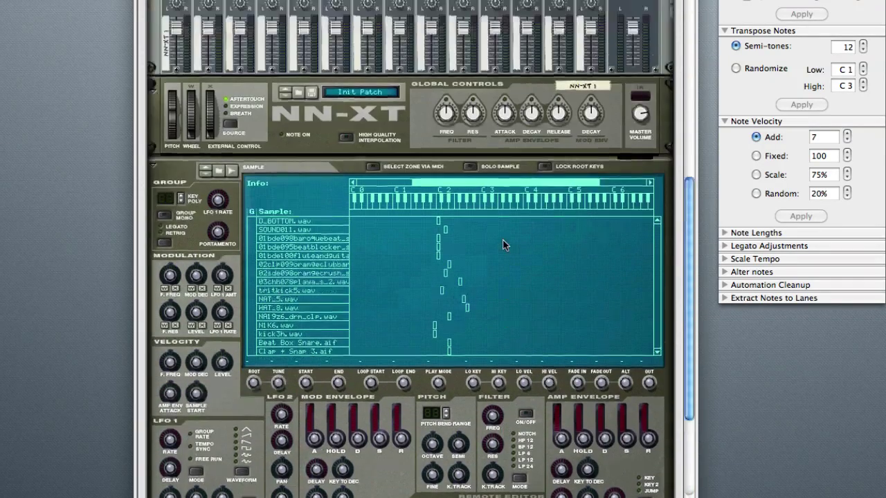
scroll(504, 244, "down", 2)
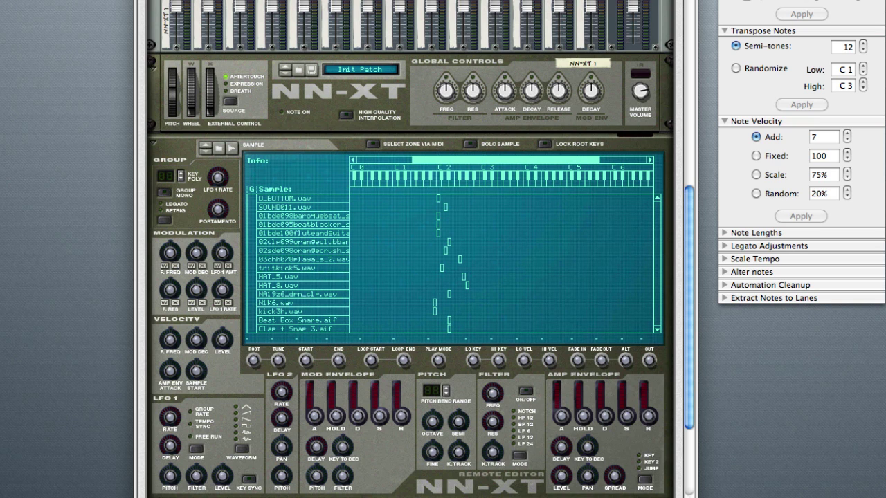
left_click(277, 199)
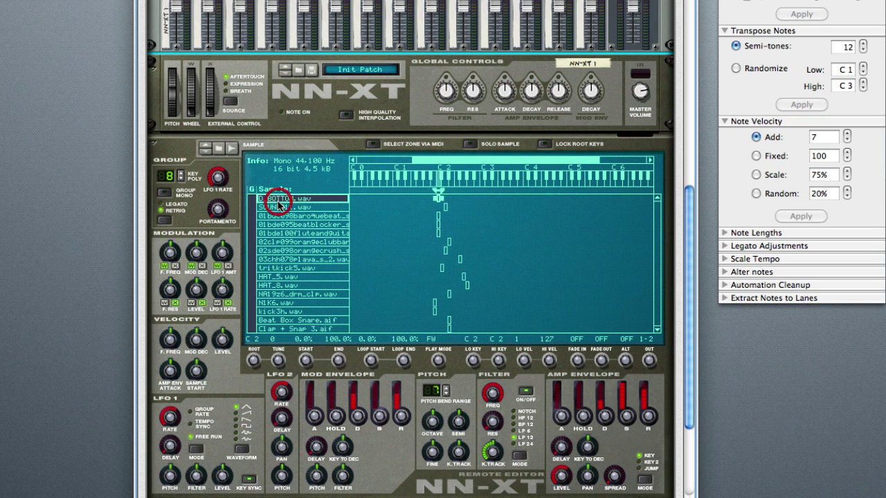
left_click(280, 207)
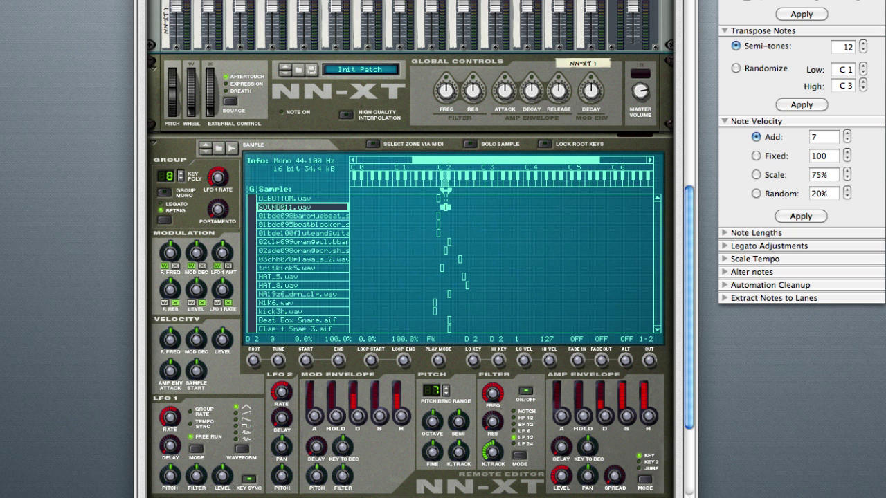
scroll(415, 249, "up", 5)
scroll(415, 249, "down", 2)
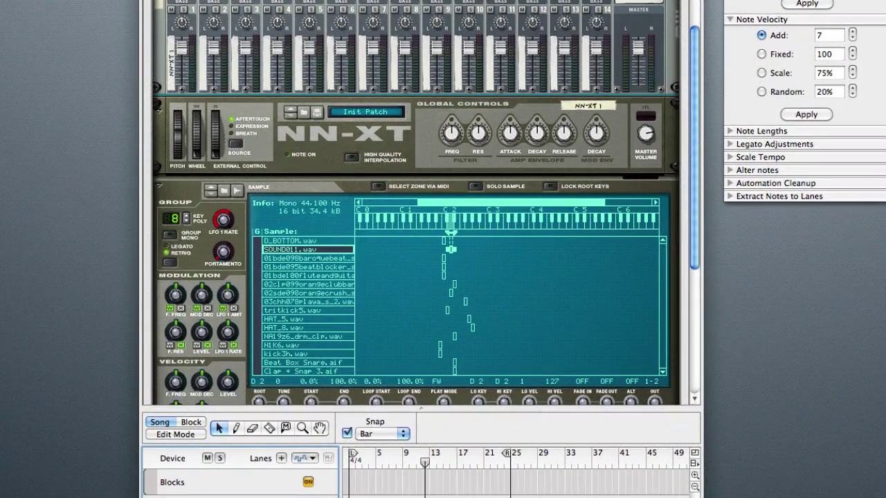
Route the SOUND011.wav sample to output pair 3-4 in the NN-XT.
left_click(296, 241)
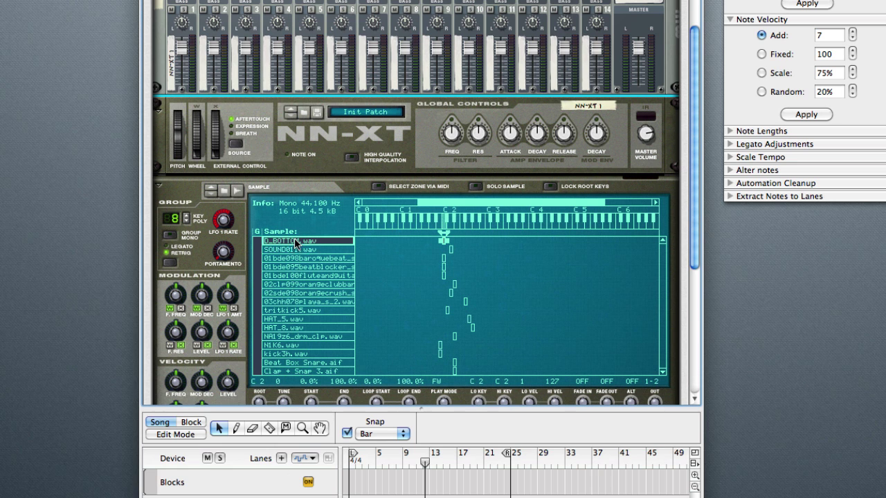
left_click(309, 249)
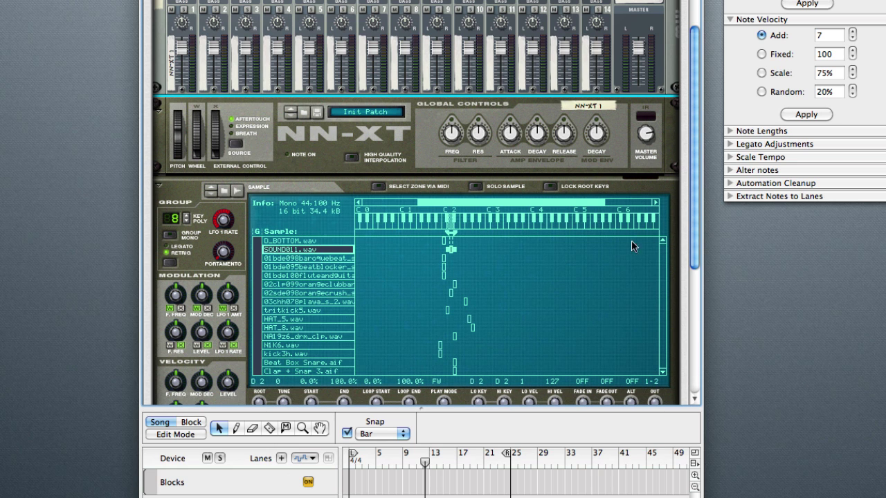
left_click_drag(692, 229, 692, 250)
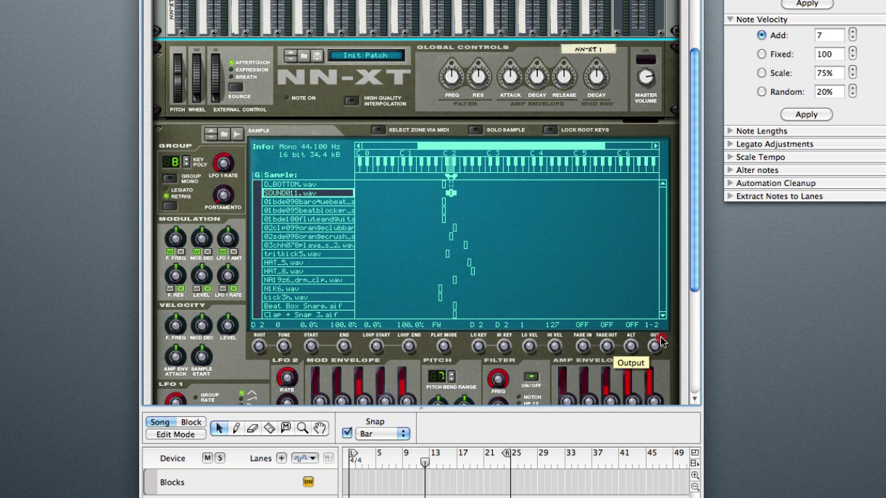
left_click_drag(662, 337, 660, 327)
Route the 02clp099orangeclub sample to outputs 5-6 and raise the output pair of 03chh078playa_s_2.wav.
left_click(327, 202)
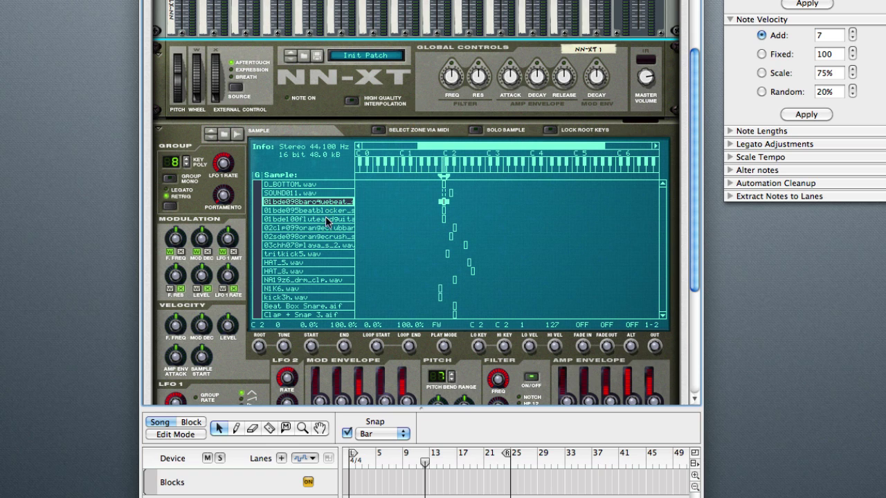
left_click(325, 227)
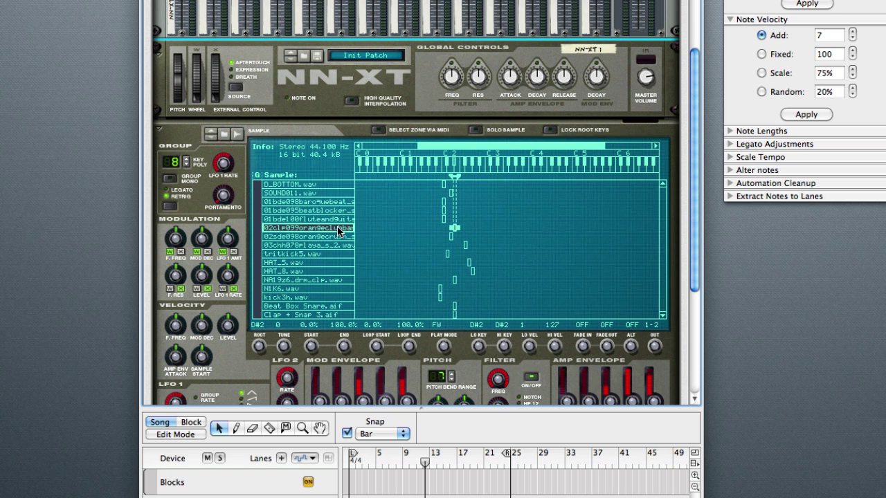
left_click_drag(651, 350, 658, 317)
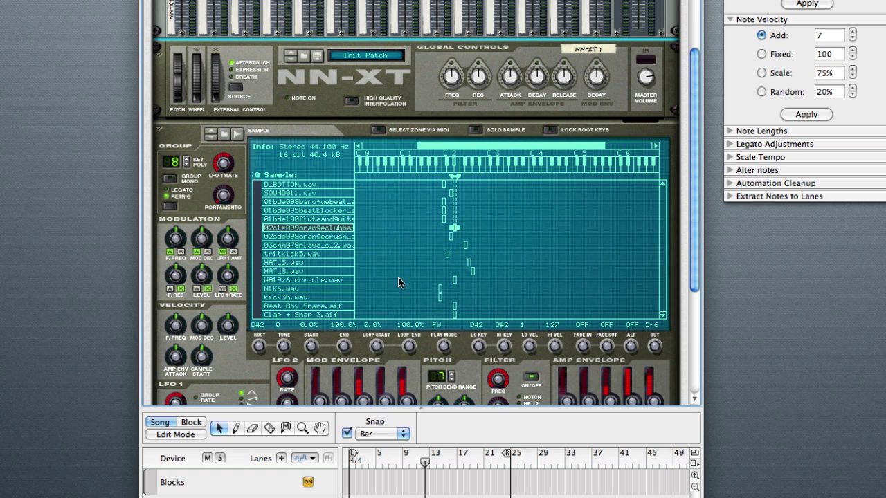
left_click(314, 250)
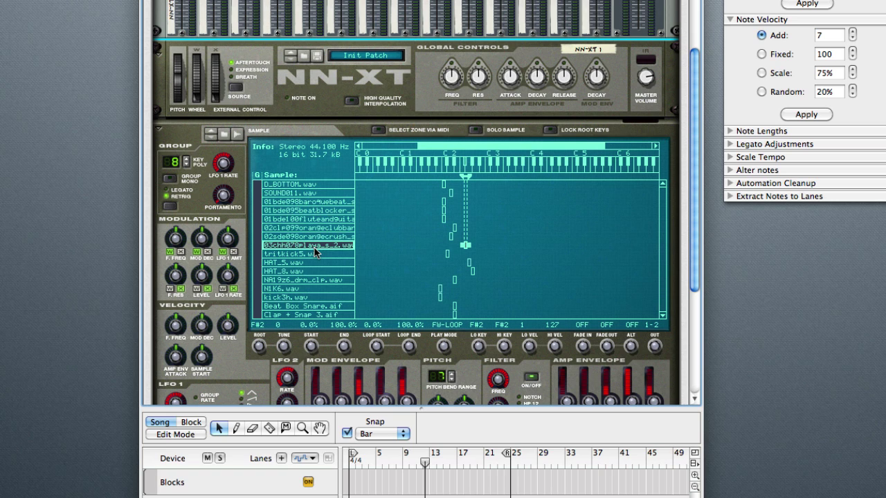
left_click_drag(660, 348, 664, 303)
Assign the hi-hat samples HAT_5.wav and HAT_8.wav to outputs 9-10.
left_click(316, 255)
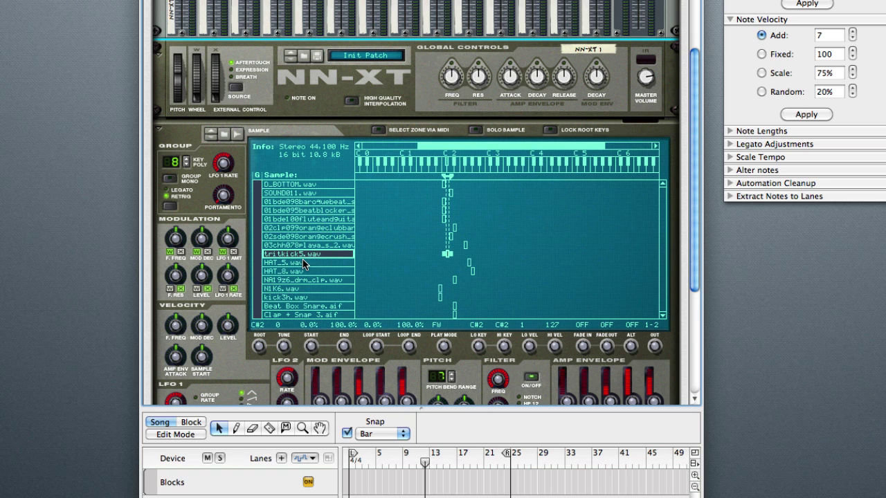
left_click(304, 263)
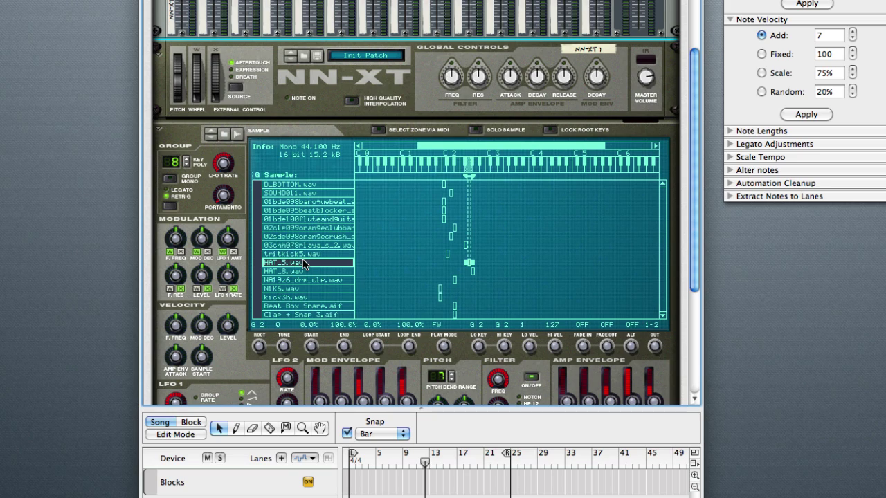
scroll(304, 263, "up", 10)
scroll(326, 251, "down", 10)
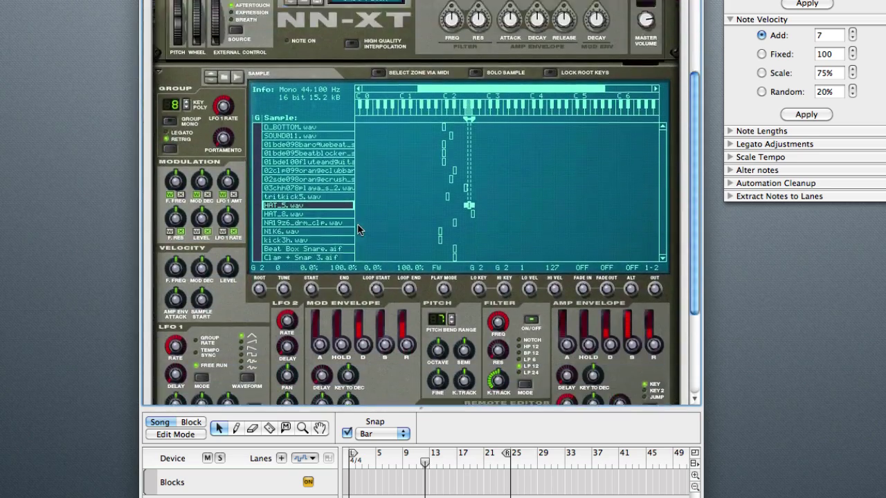
scroll(701, 310, "down", 3)
left_click_drag(657, 255, 661, 196)
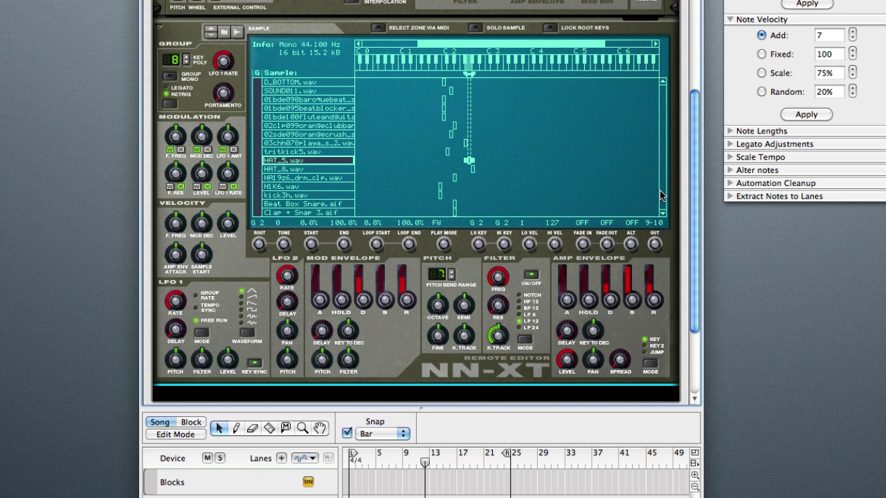
left_click(320, 170)
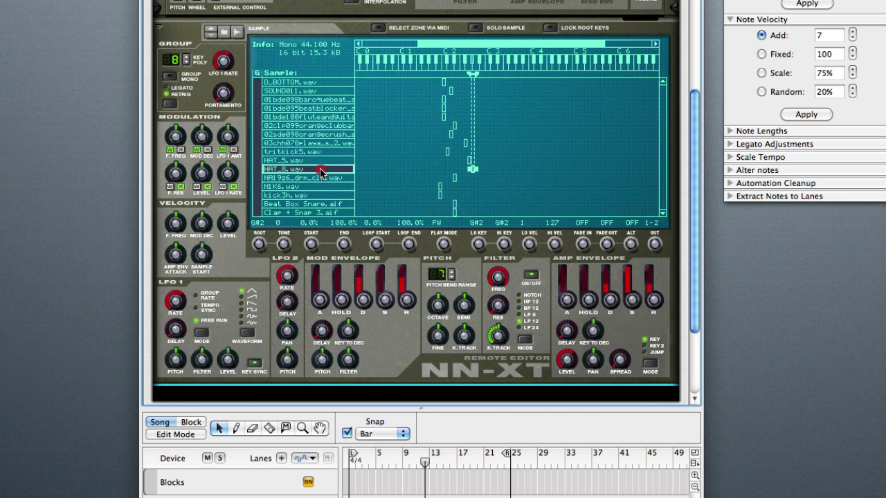
left_click_drag(661, 247, 663, 194)
left_click(324, 136)
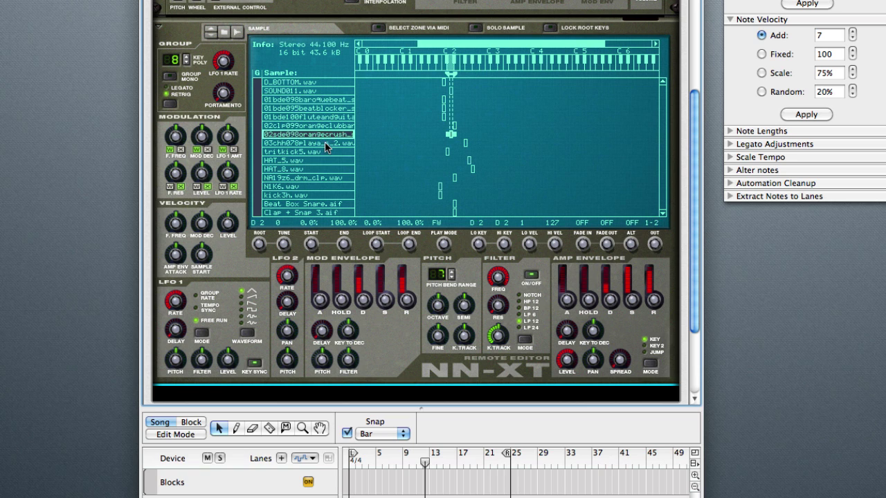
left_click(327, 144)
left_click(323, 160)
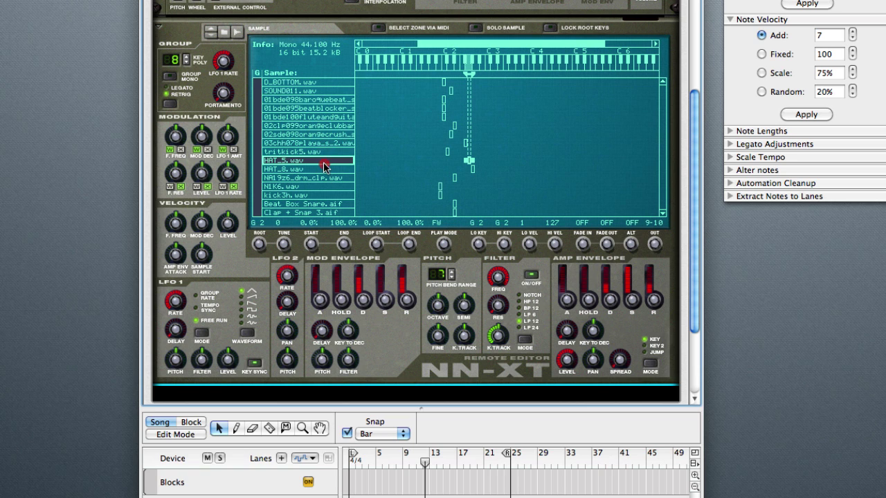
left_click(279, 171)
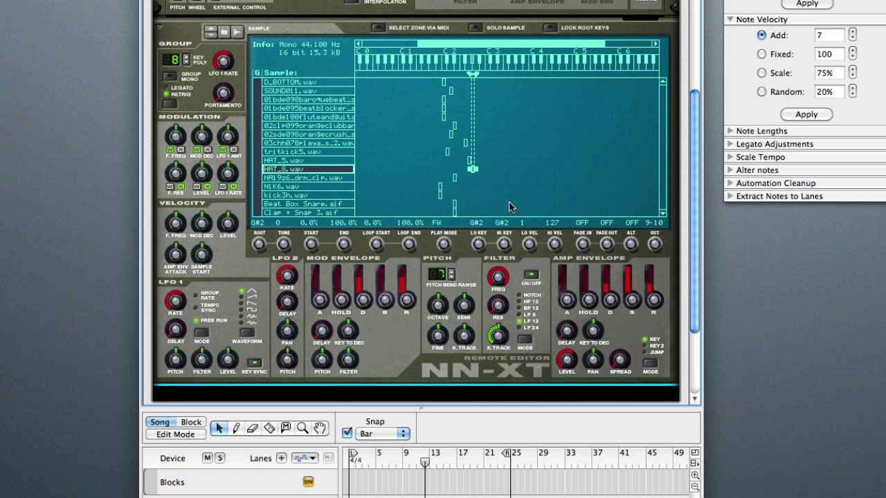
Assign N1K6.wav to outputs 11-12 and raise the output pair of kick3h.wav.
left_click(291, 177)
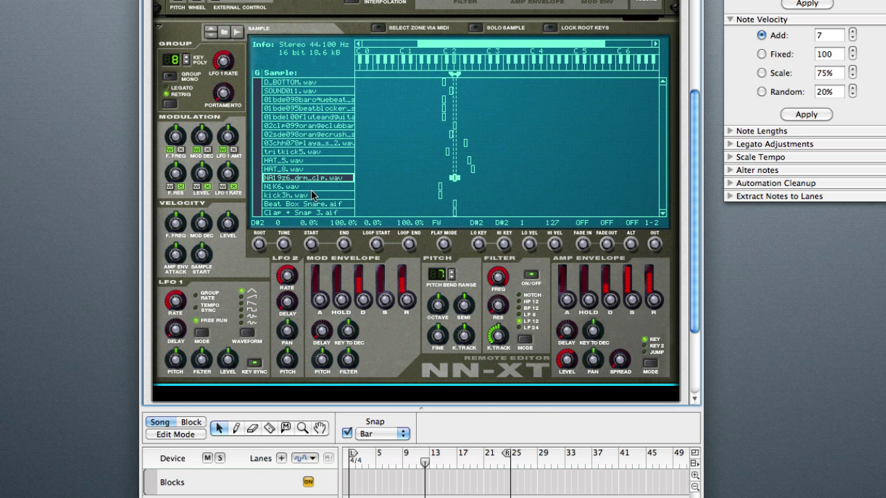
left_click(311, 190)
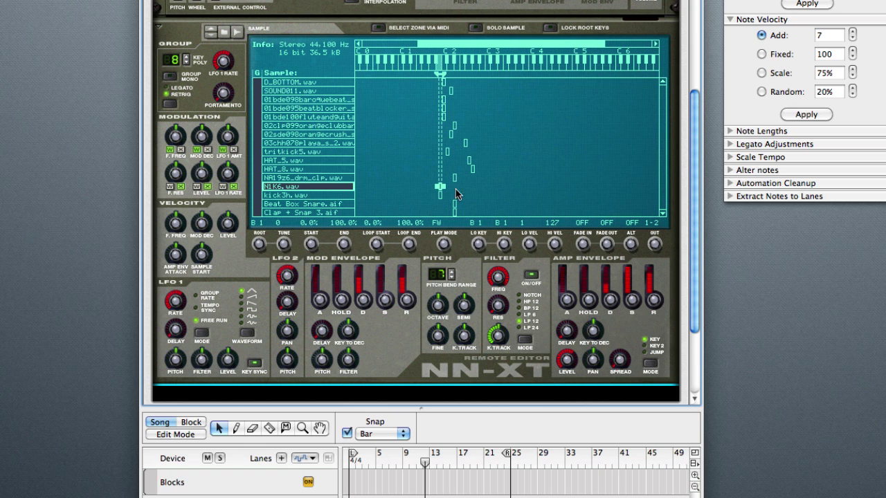
left_click_drag(655, 250, 658, 186)
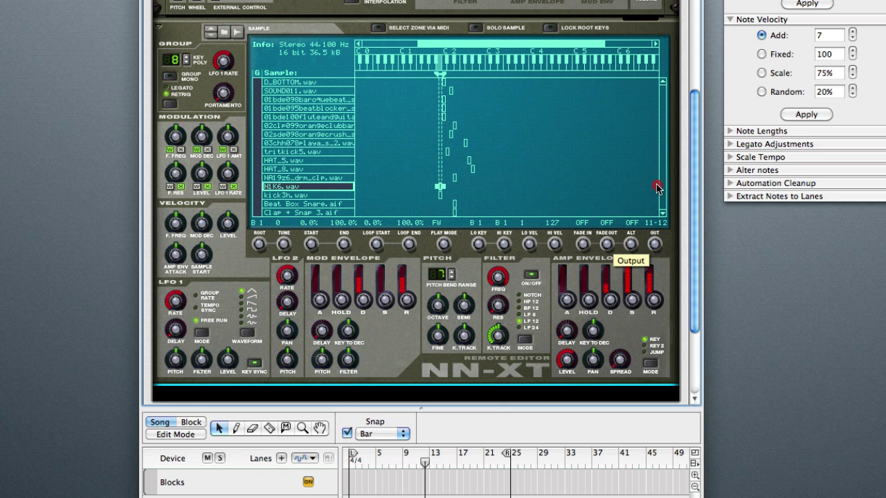
left_click(331, 204)
left_click(320, 195)
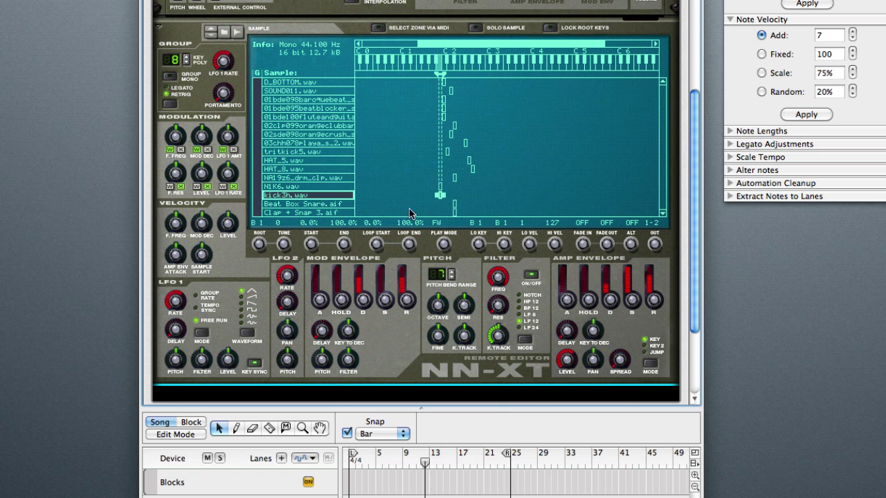
left_click_drag(657, 253, 657, 182)
Adjust the output pair of Beat Box Snare.aif, and route Clap + Snap 3.aif and the 02sde098orangecrush sample to outputs 3-4.
left_click(286, 203)
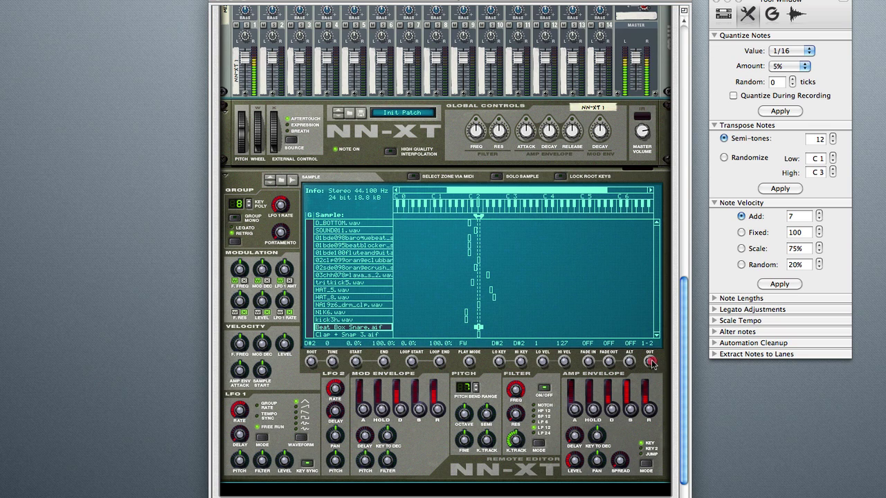
left_click(378, 335)
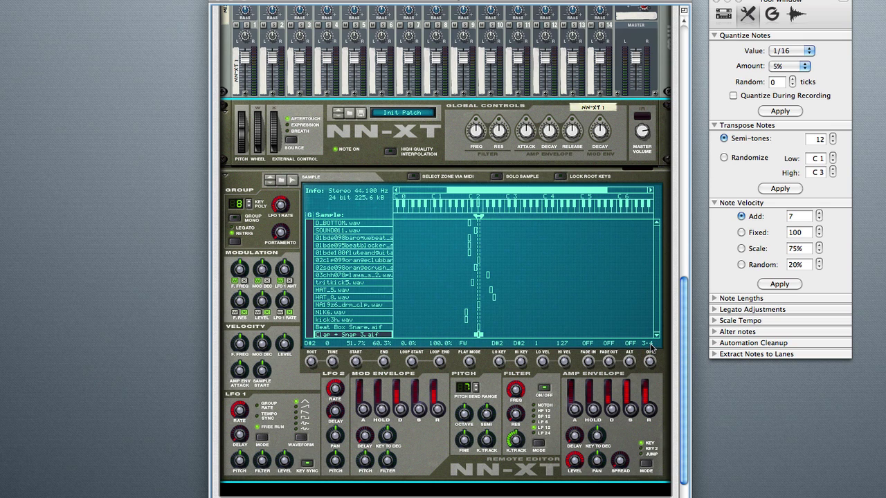
left_click(347, 230)
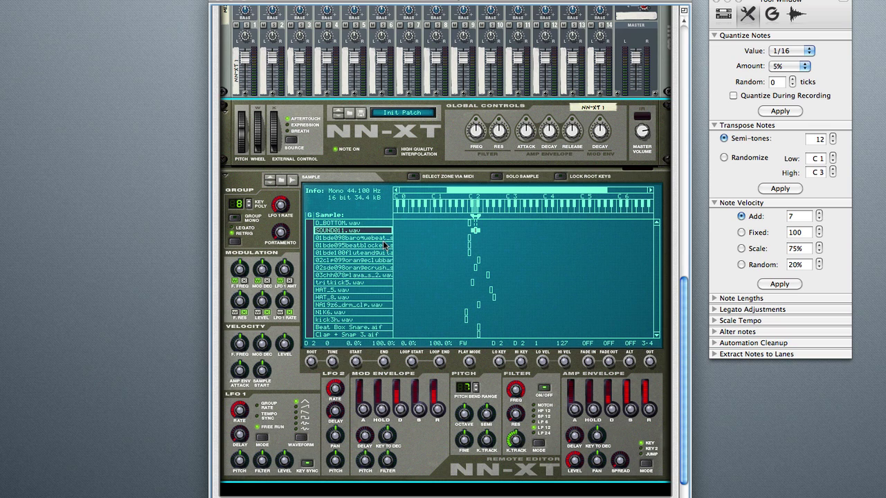
left_click(371, 239)
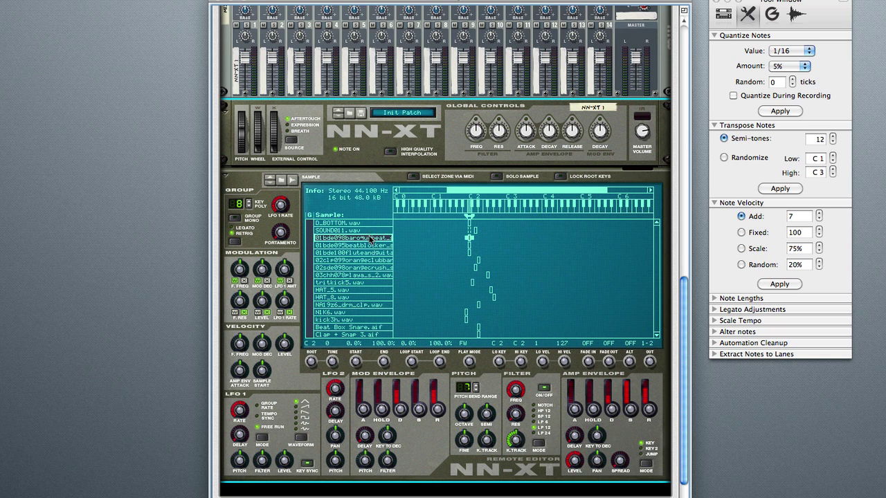
left_click(367, 260)
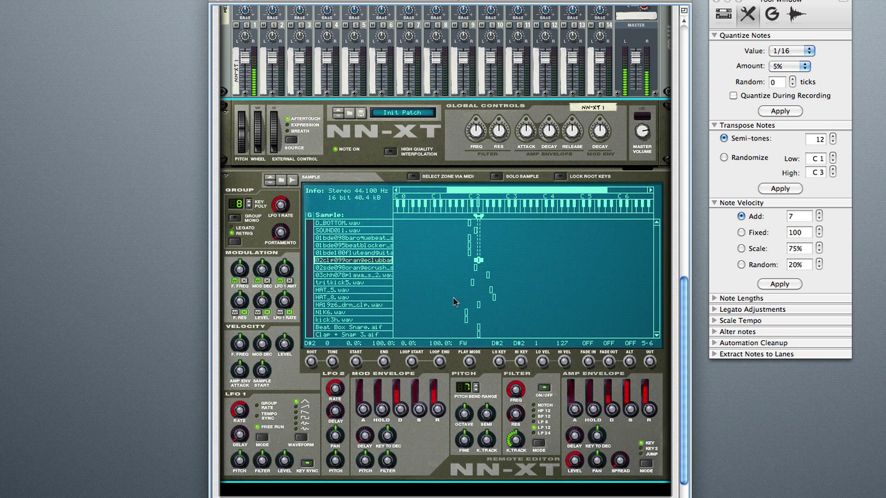
left_click(357, 267)
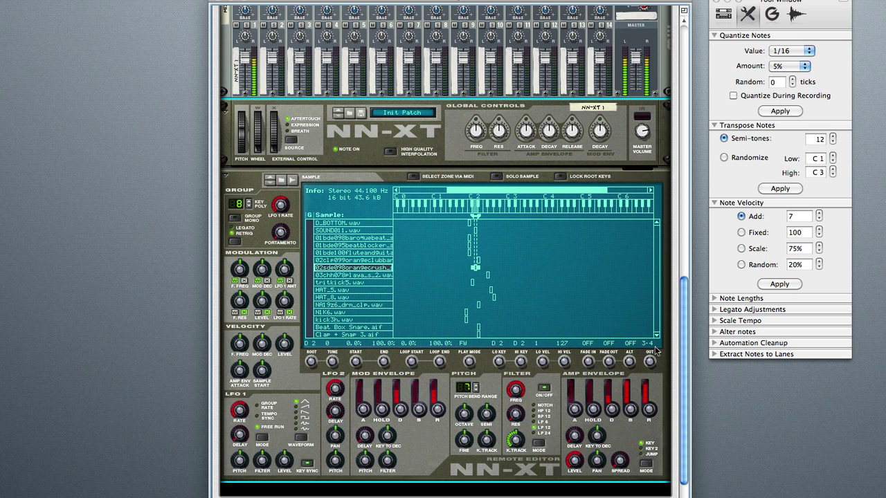
Route the NA19z6_drm_clp.wav clap sample to outputs 5-6.
left_click(355, 290)
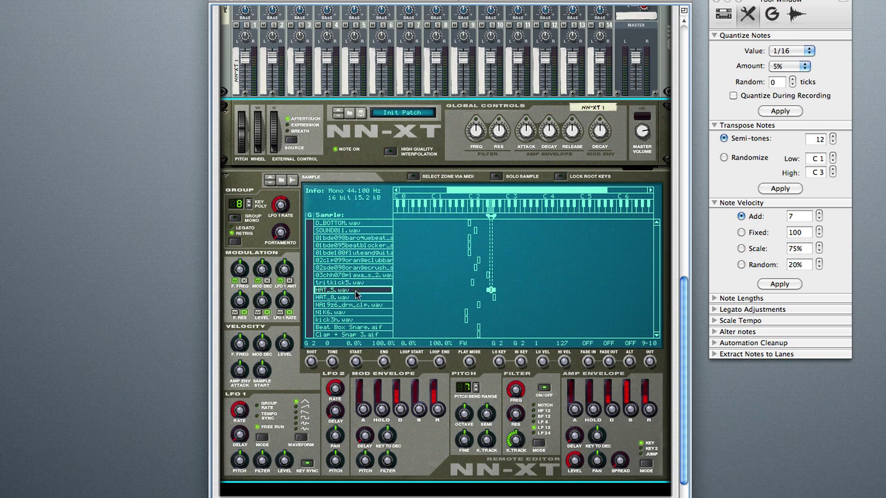
left_click(355, 297)
left_click(355, 305)
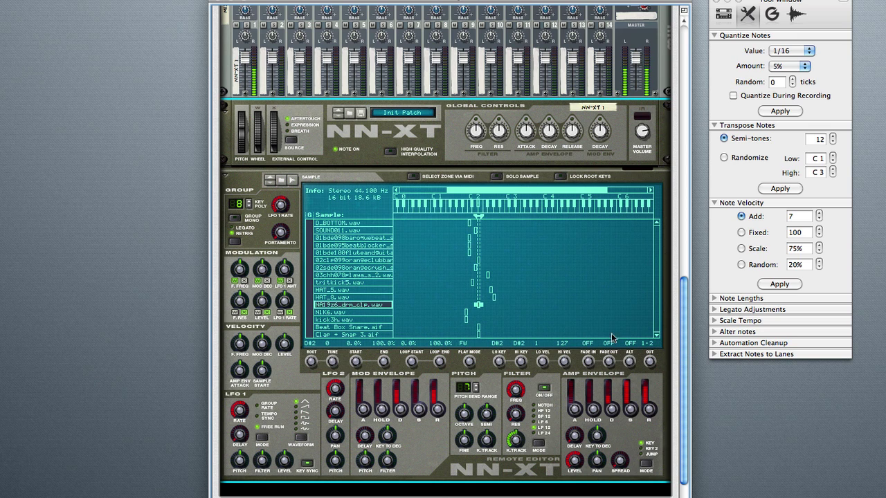
left_click_drag(653, 364, 655, 350)
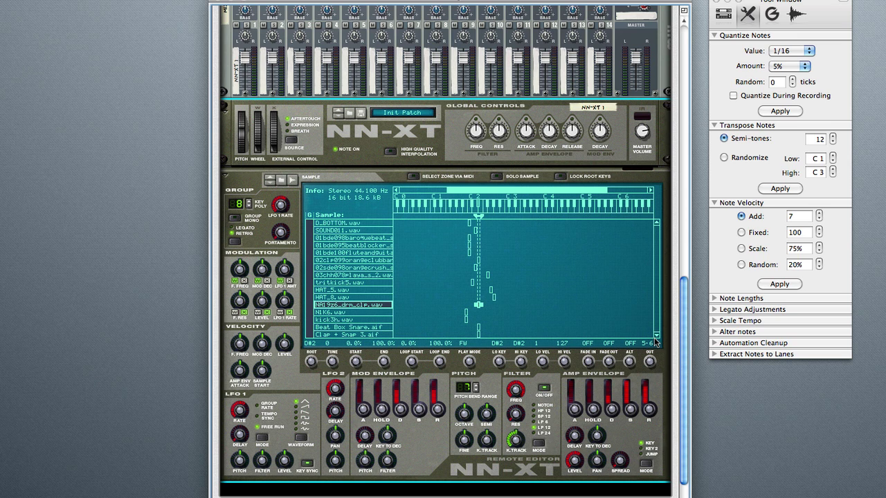
Cable the NN-XT output pairs 3-4 through 15-16 to channels 2 through 8 of the mixer inside the Combinator.
key("Tab")
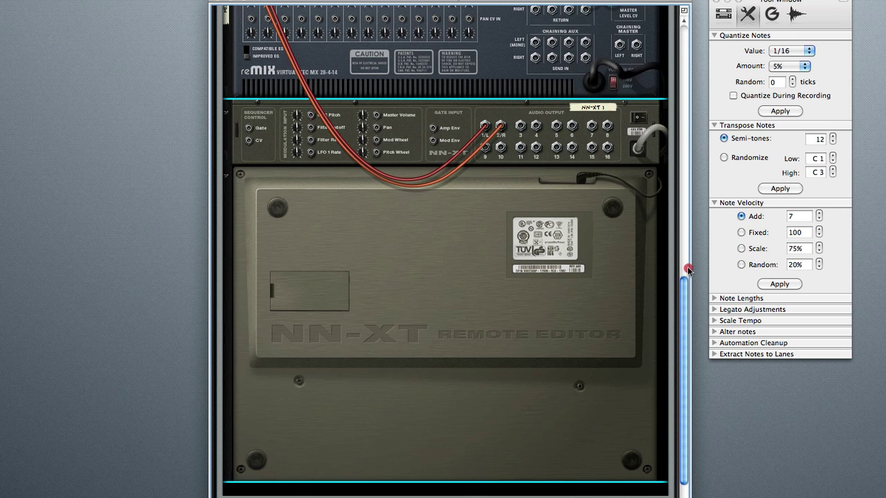
left_click_drag(689, 299, 683, 199)
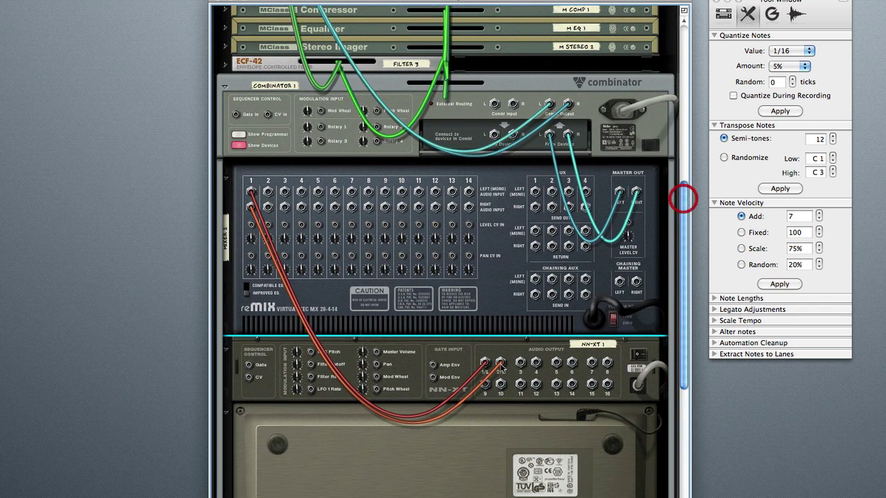
left_click_drag(520, 362, 368, 192)
key("Tab")
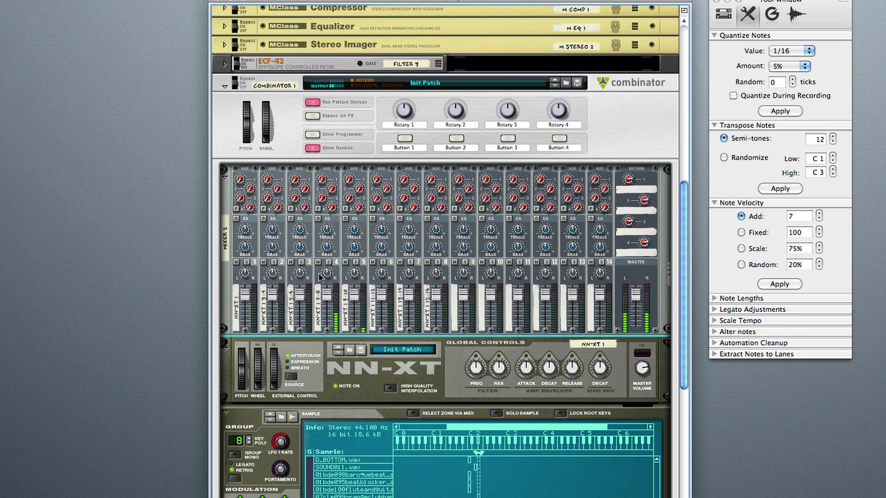
Pan channel 1 of the drum mixer to -5 and adjust the pan of channel 2.
mouse_move(244, 276)
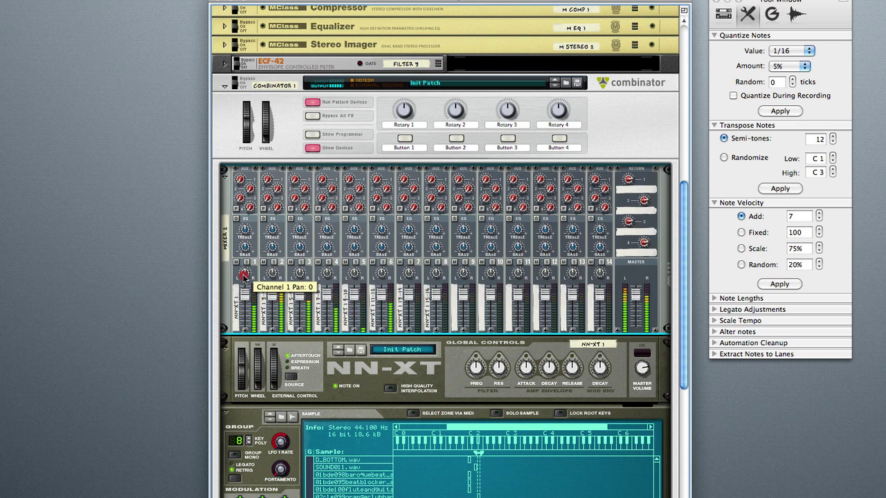
left_click_drag(243, 275, 244, 278)
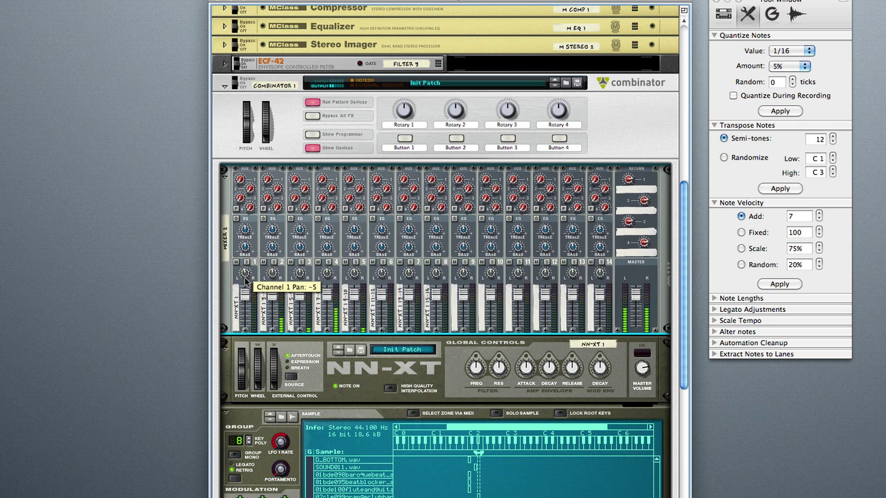
mouse_move(278, 279)
mouse_move(277, 279)
left_mouse_down()
mouse_move(274, 271)
mouse_move(301, 263)
mouse_move(276, 267)
left_mouse_up()
Audition drum mixer channels 4, 5 and 1 in solo, and release their solos.
left_click(330, 264)
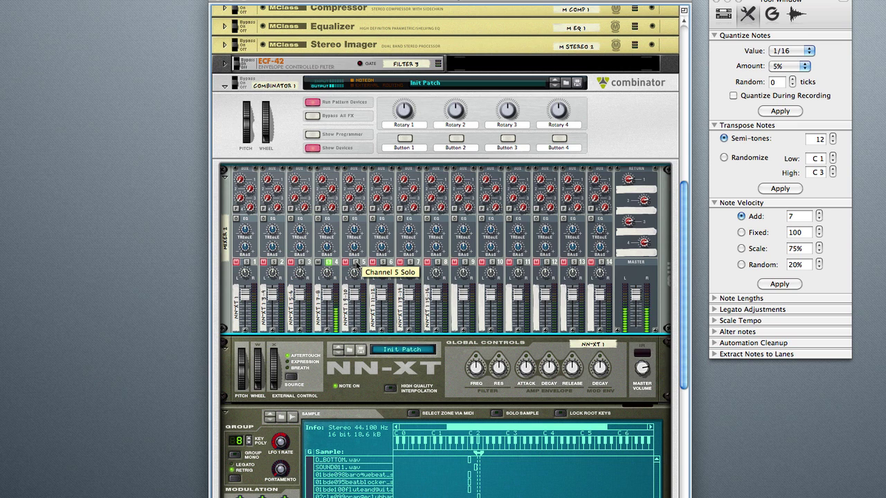
left_click(328, 264)
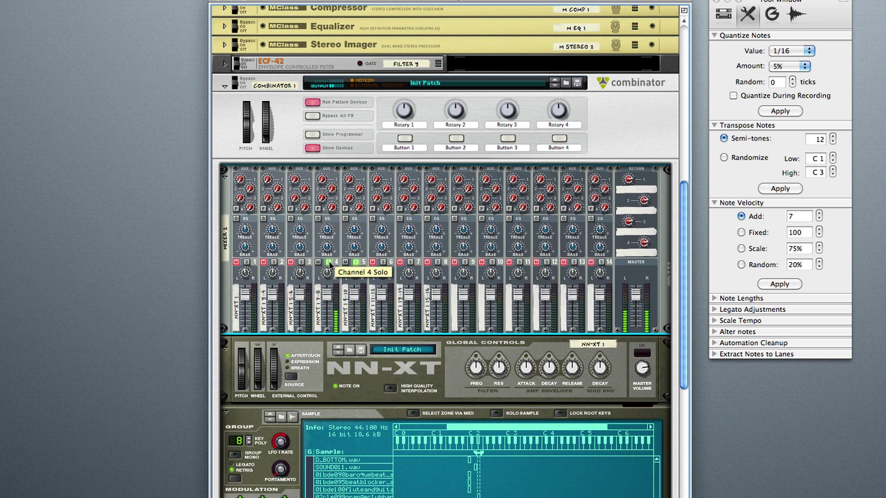
left_click(247, 264)
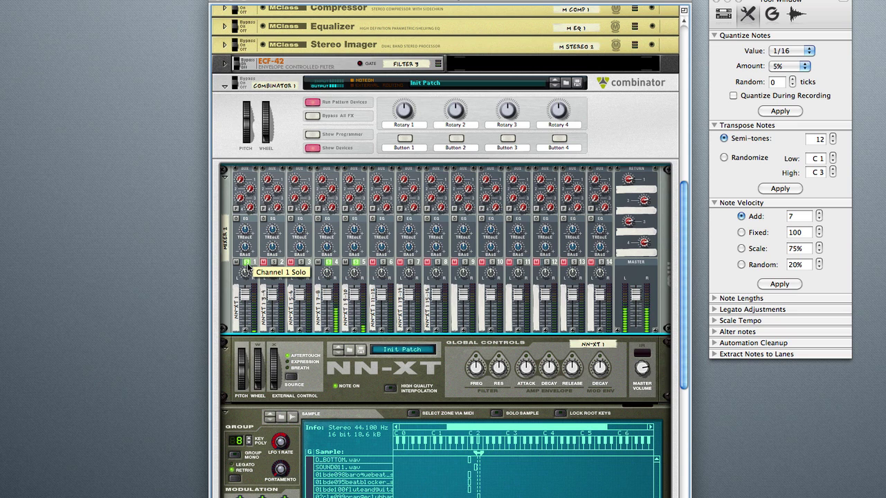
left_click(247, 263)
left_click(328, 263)
left_click(355, 263)
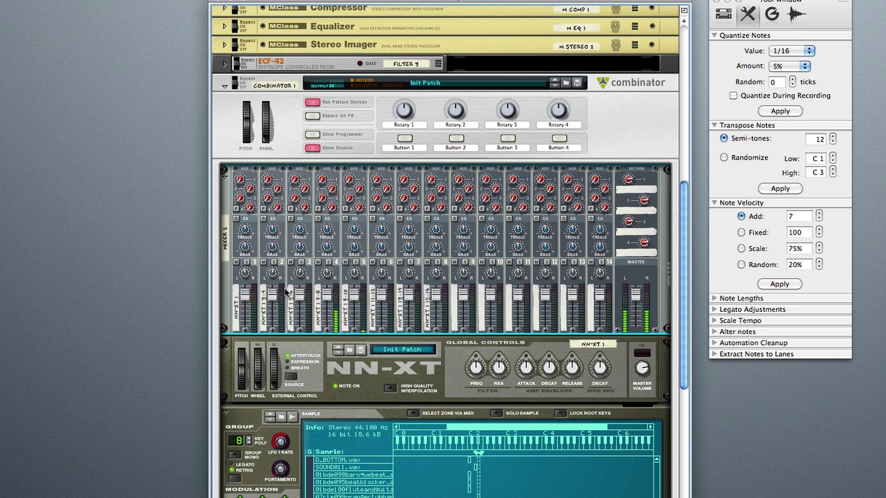
Solo drum mixer channels 2 and 3, lower channel 2's level and set channel 3's level to 88.
left_click(275, 263)
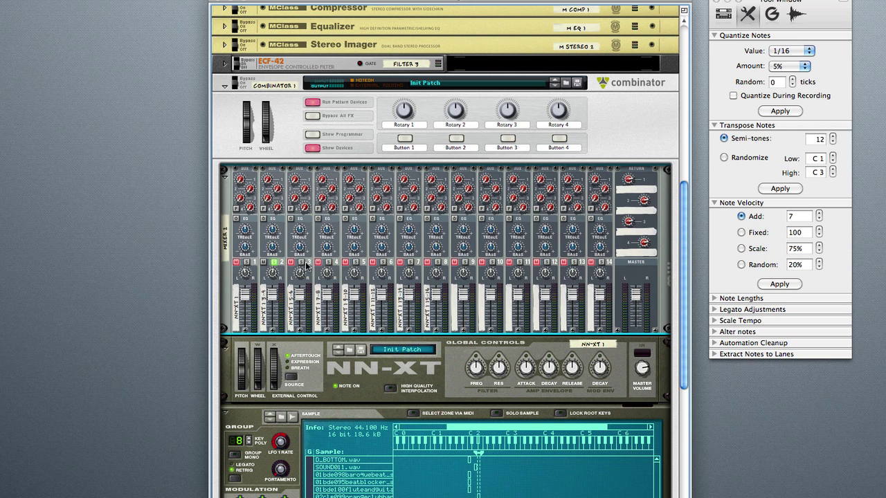
left_click(303, 263)
left_click_drag(273, 296, 297, 300)
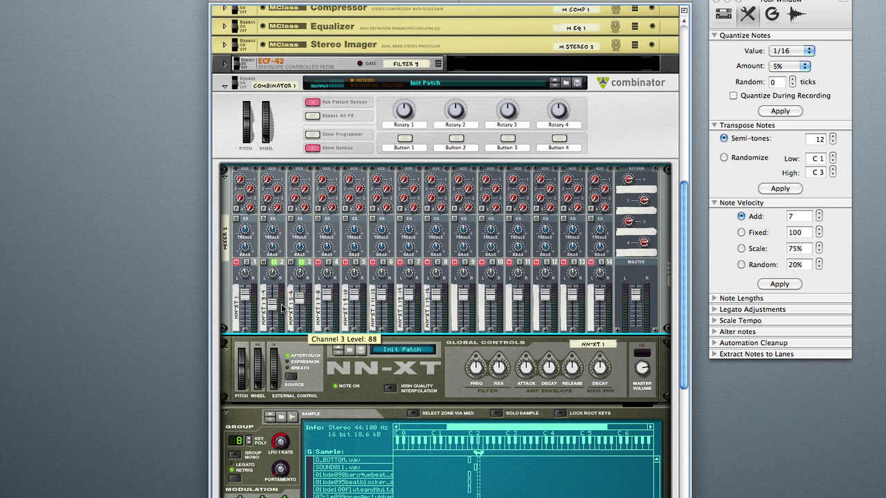
Solo channels 4 and 5, pan channel 4 to -23 and channel 5 to the right, and lower channel 5's level to 90.
left_click(331, 262)
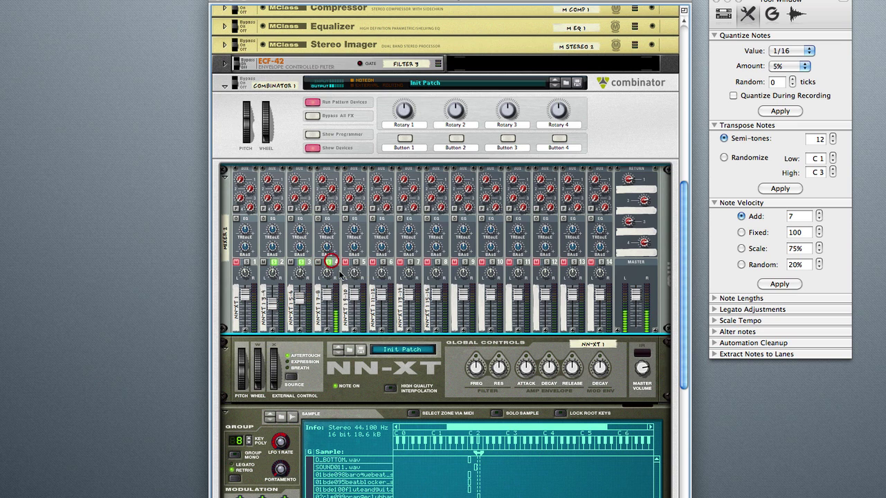
left_click_drag(329, 281, 333, 305)
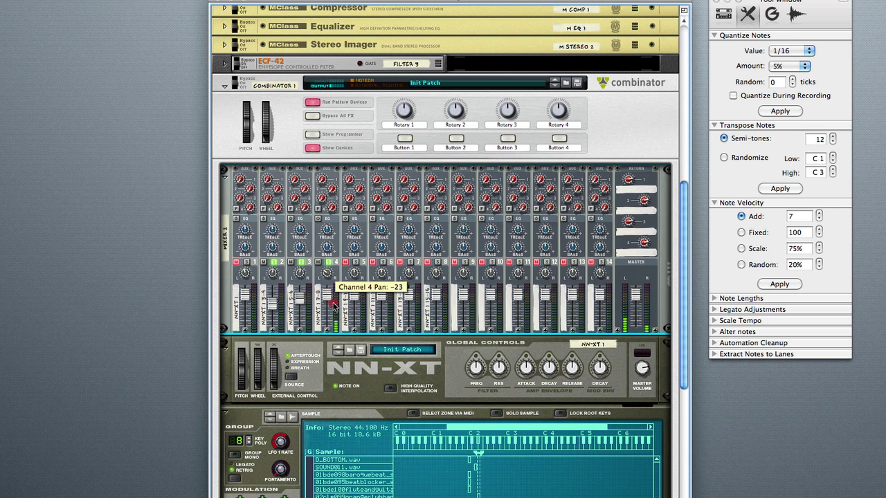
left_click(354, 263)
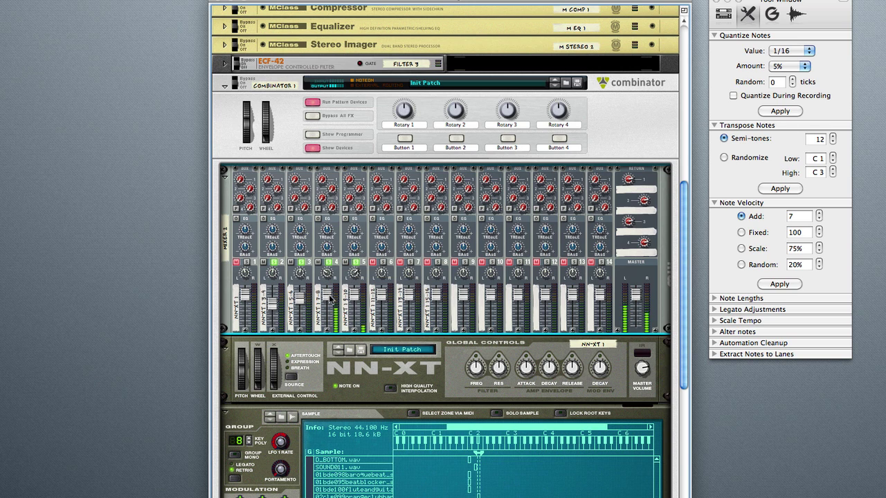
left_click_drag(329, 299, 331, 303)
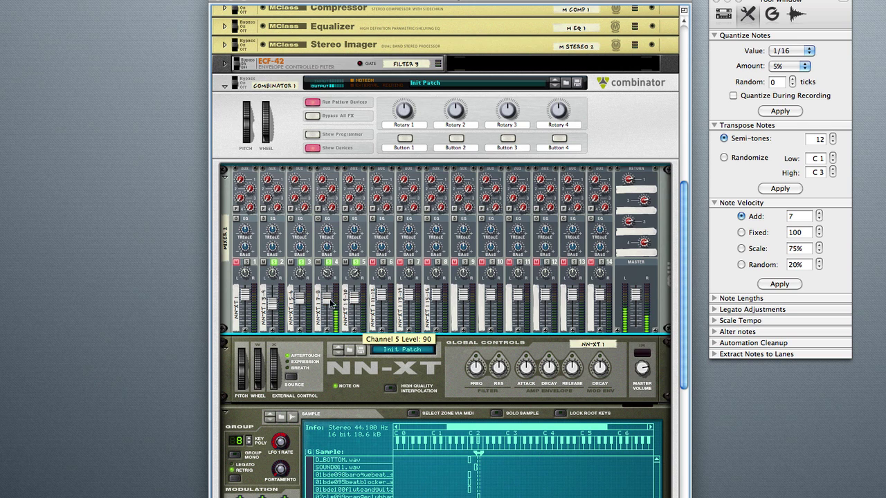
Solo channel 6 and lower its level slightly, and briefly audition channel 7 in solo.
left_click(385, 262)
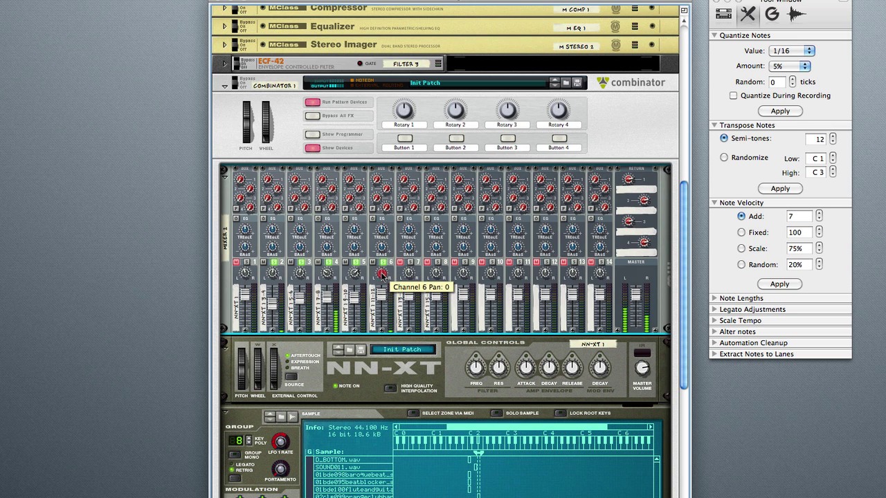
left_click_drag(381, 291, 380, 302)
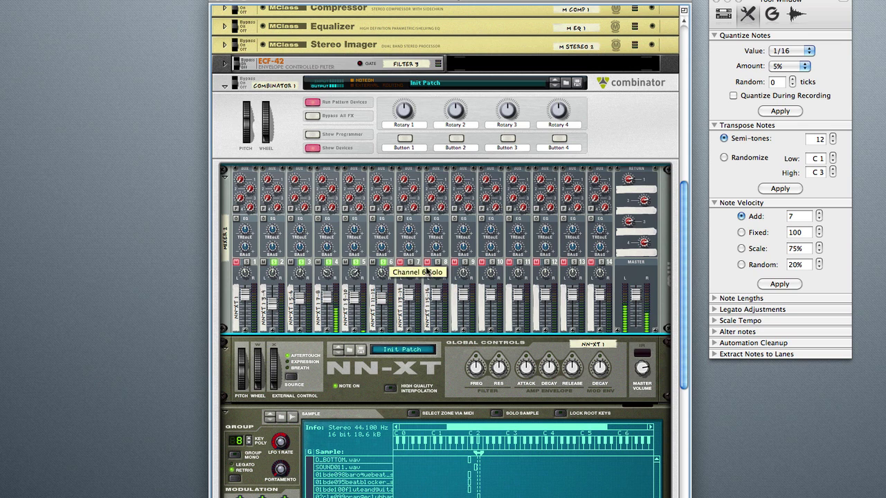
left_click(411, 262)
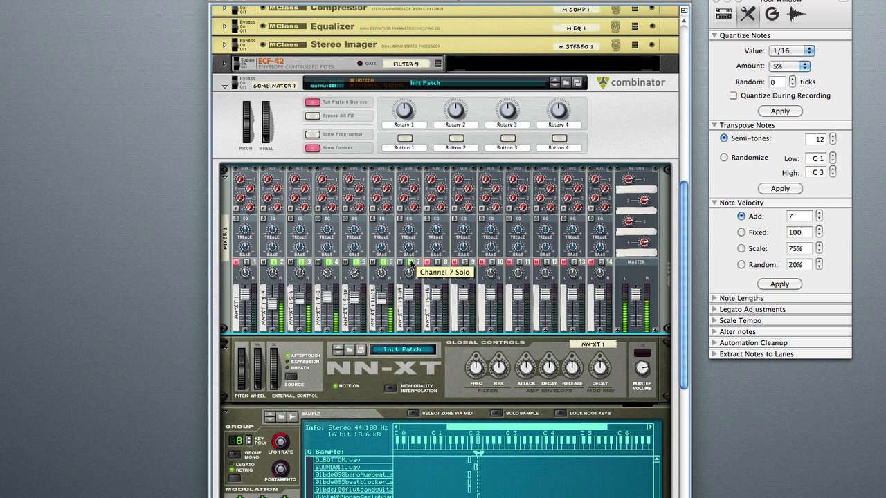
left_click(410, 263)
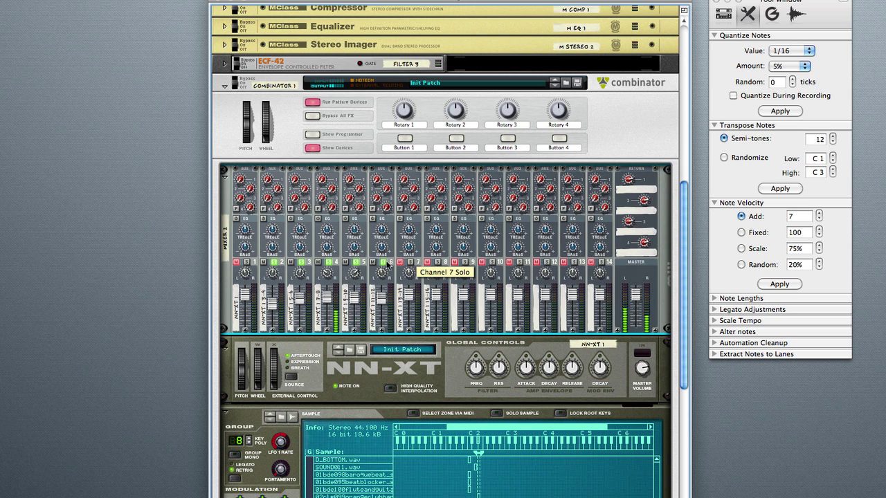
Release the solos on channels 2 through 6 to hear the full drum mix.
left_click(383, 263)
left_click(356, 263)
left_click(328, 263)
left_click(302, 263)
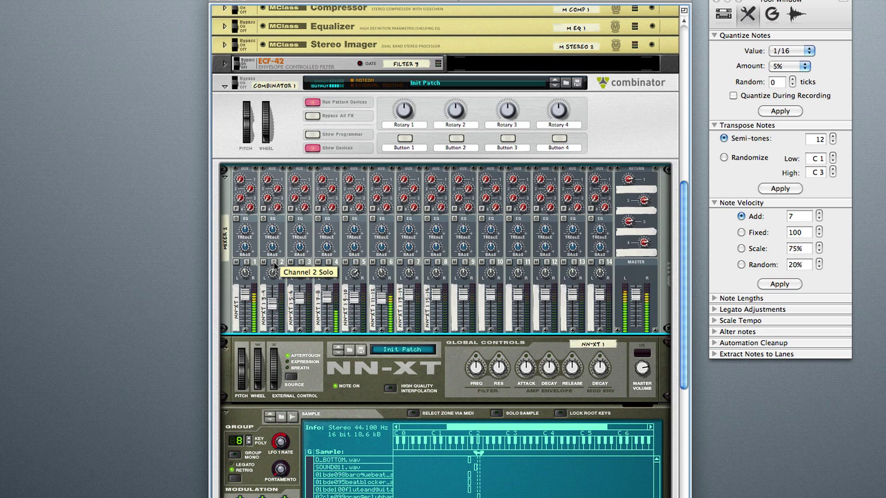
Review the whole rack during playback, from the hardware interface and main mixer down to the NN-XT drum sampler.
scroll(429, 265, "down", 3)
scroll(429, 264, "down", 10)
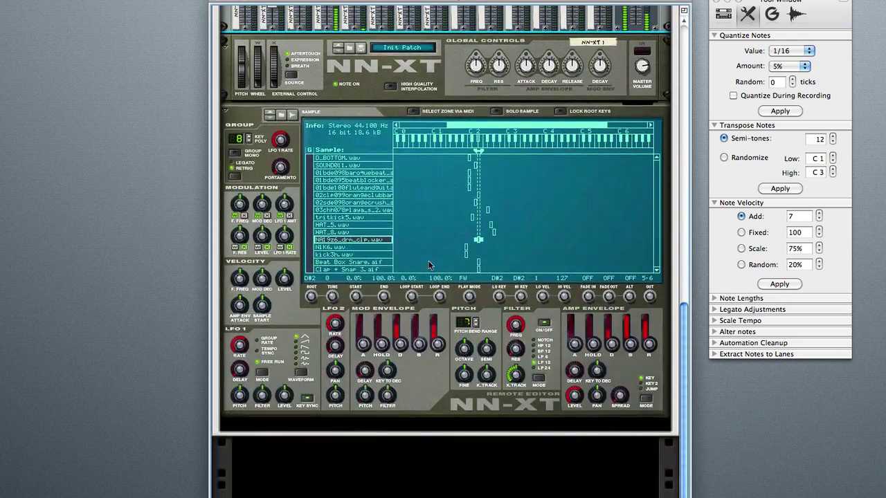
scroll(430, 264, "up", 20)
scroll(430, 265, "up", 12)
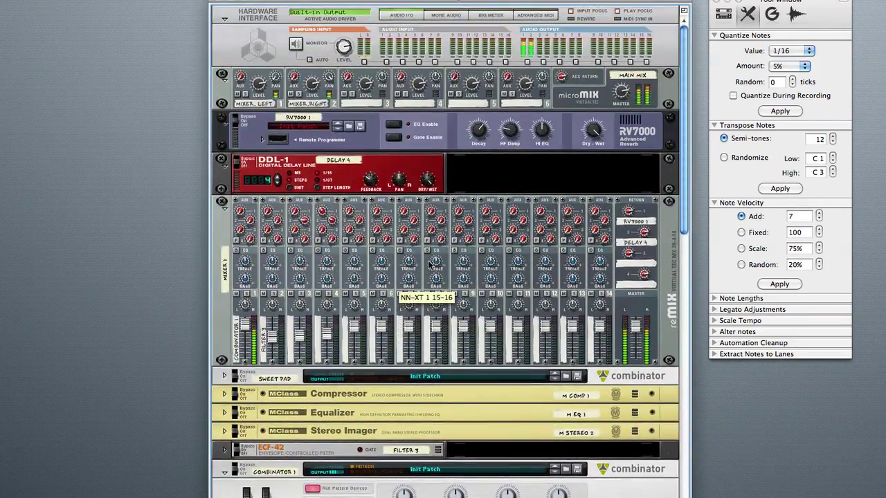
scroll(429, 264, "down", 20)
scroll(429, 265, "down", 7)
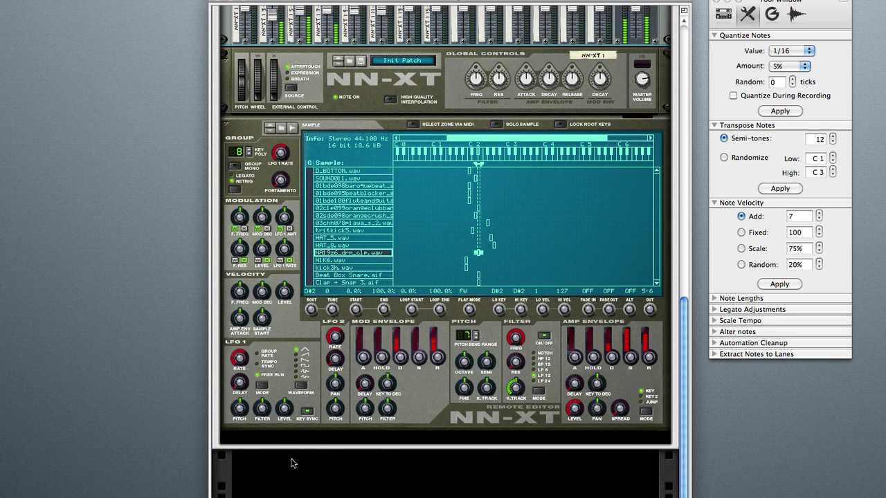
scroll(292, 464, "up", 15)
scroll(341, 402, "up", 12)
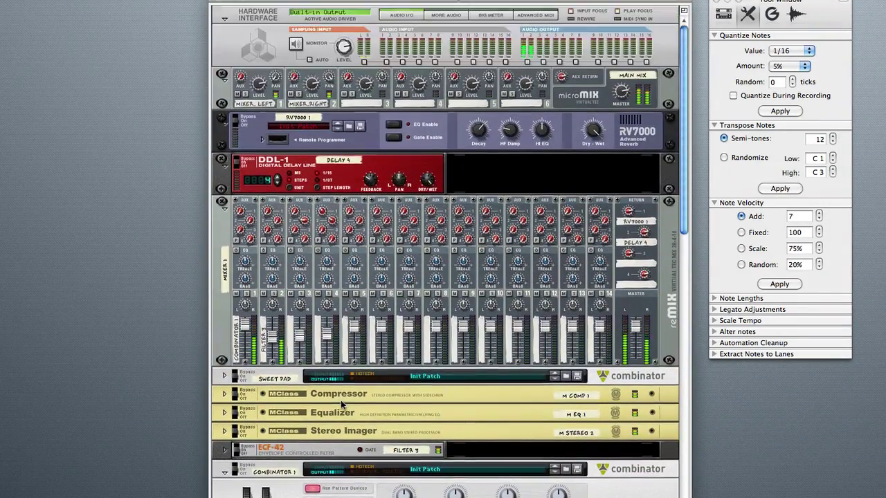
scroll(341, 402, "down", 16)
scroll(341, 404, "down", 5)
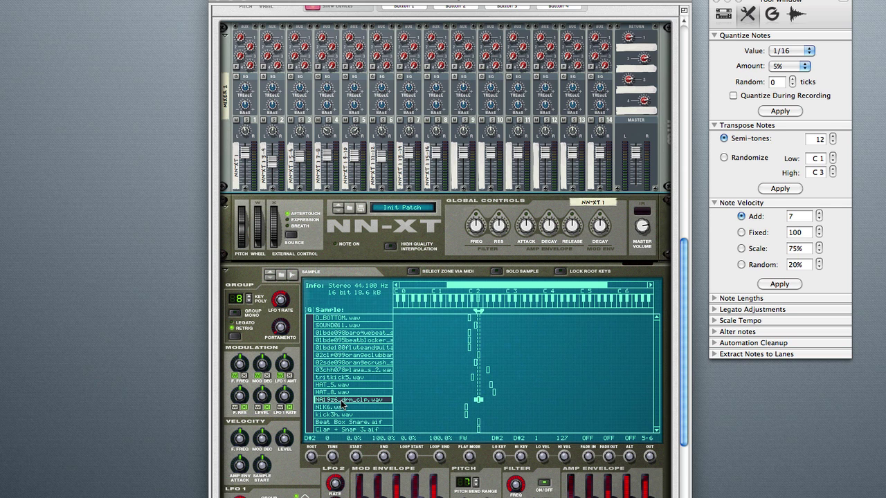
scroll(337, 380, "down", 5)
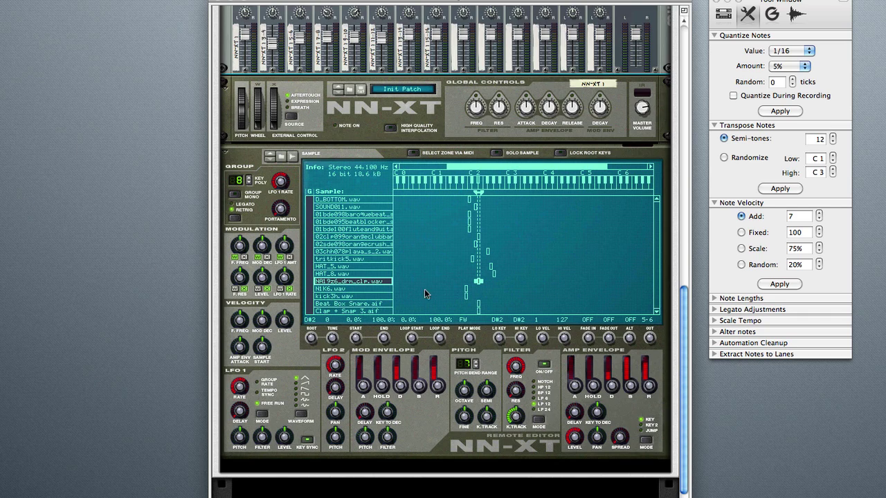
scroll(424, 289, "up", 15)
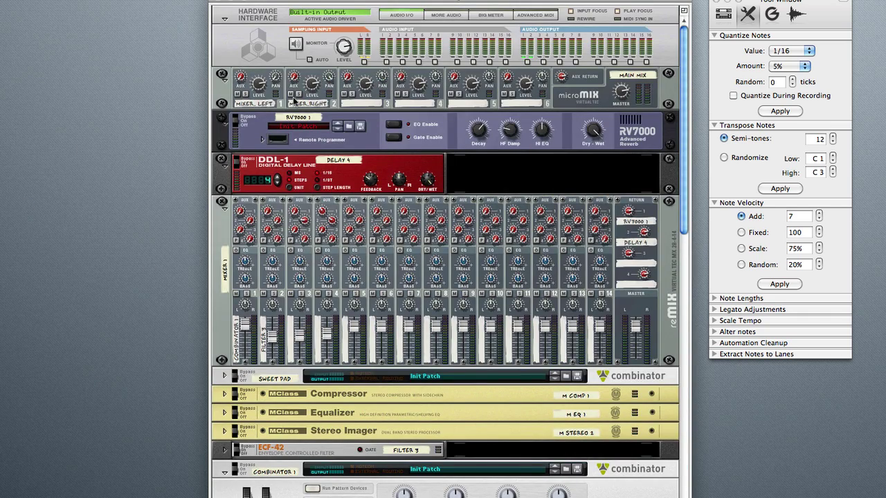